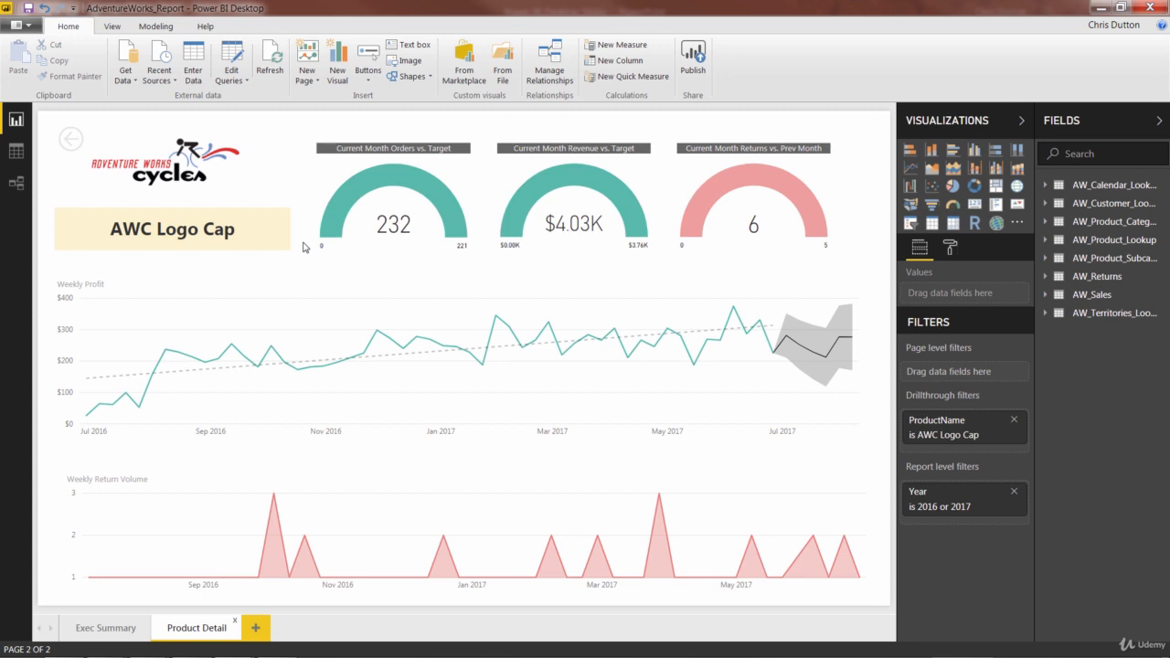
Step: Start a new what-if parameter named "Price Adjustment (%)" with the Decimal number data type
click(154, 26)
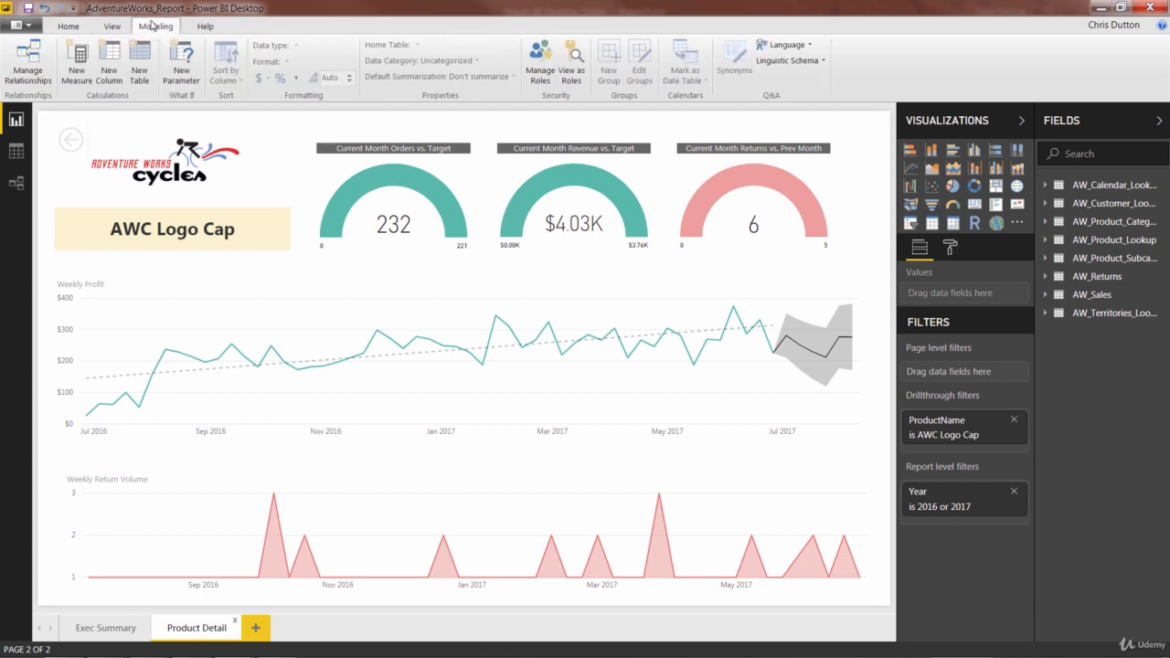
click(176, 68)
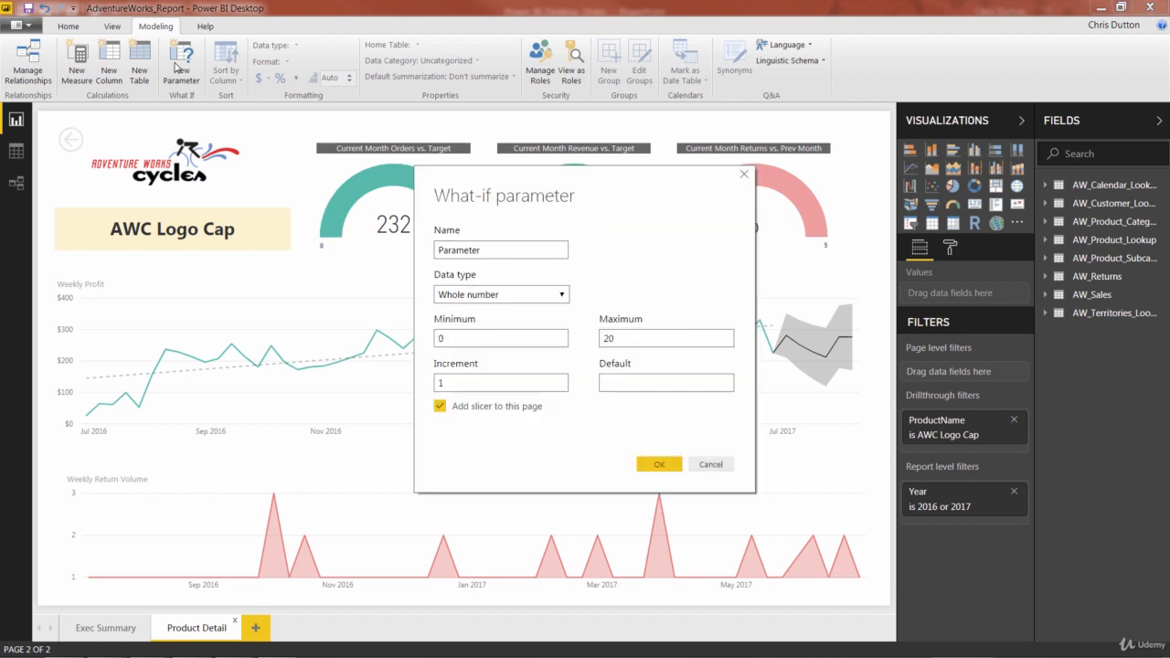
click(497, 250)
drag(512, 251, 402, 249)
text(Price Adjust)
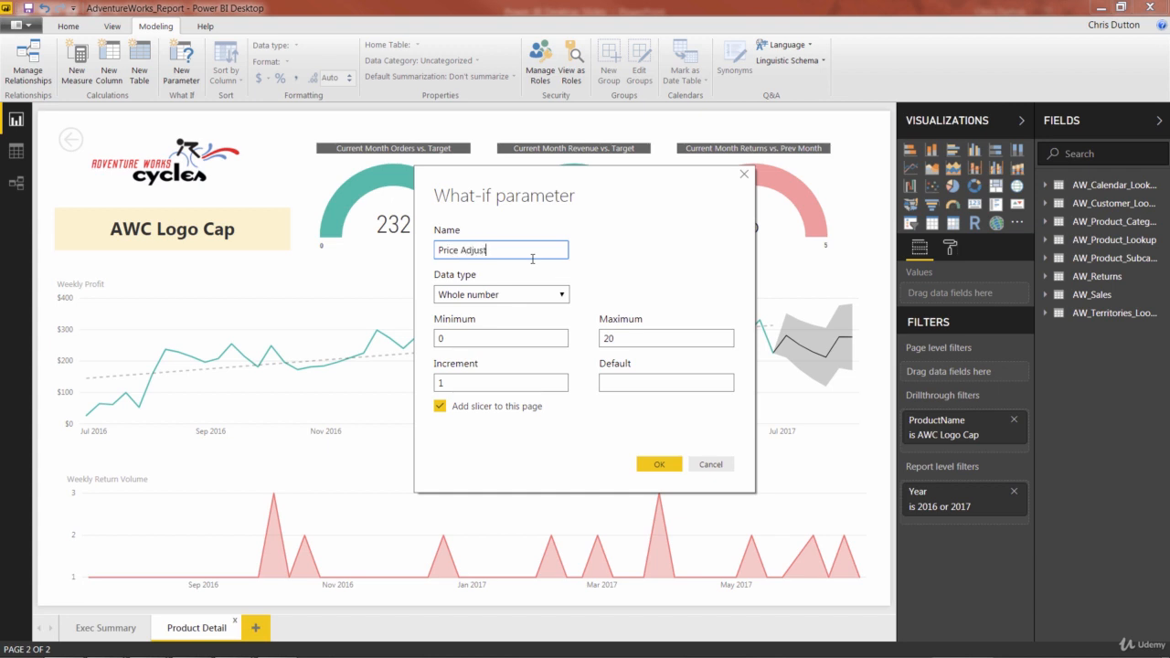
text(ment (%))
click(533, 295)
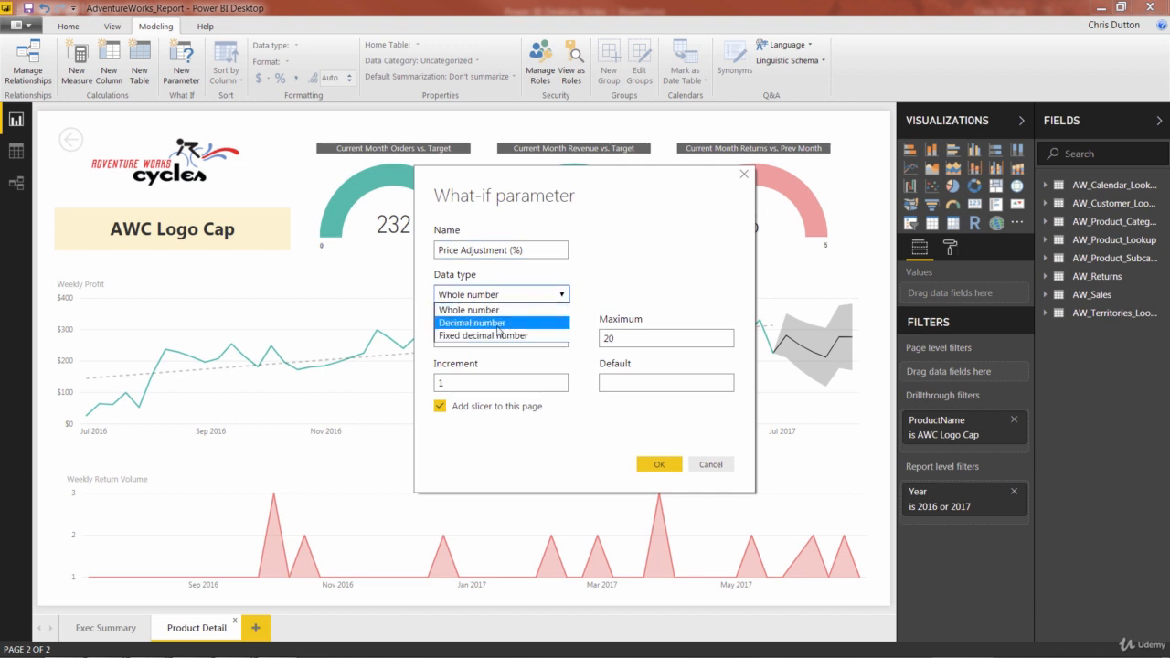
click(499, 324)
Step: Give the parameter a minimum of -1, maximum of 1 and increment of 0.1, and create it with a slicer on this page
drag(475, 338, 402, 335)
text(-1)
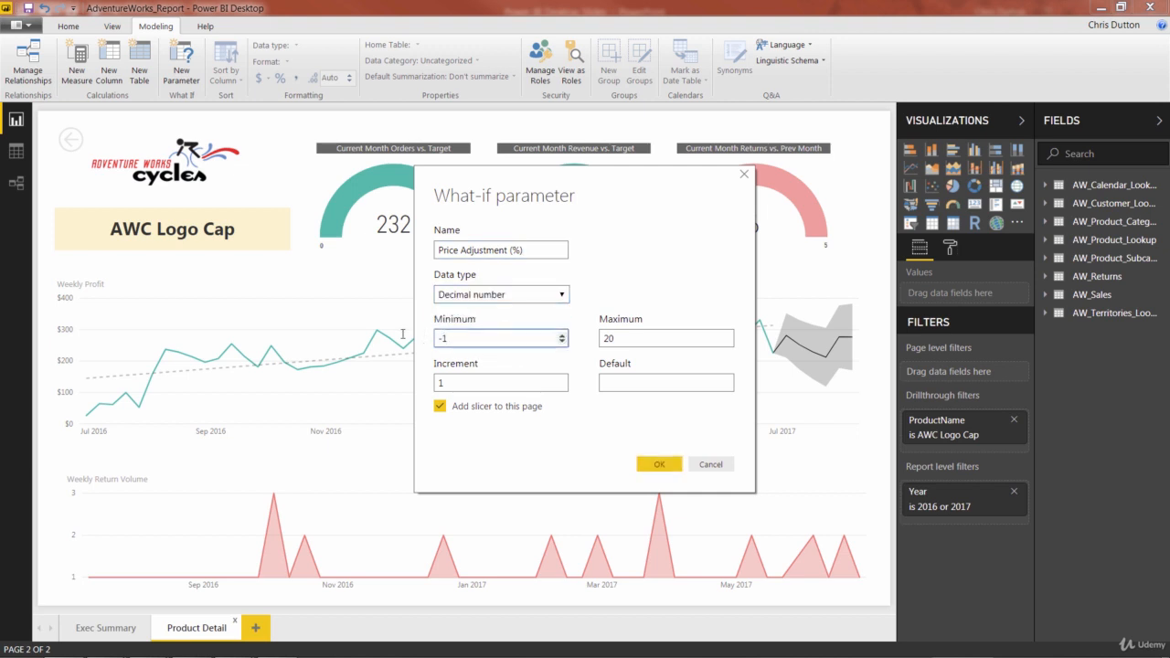
double_click(625, 341)
text(1)
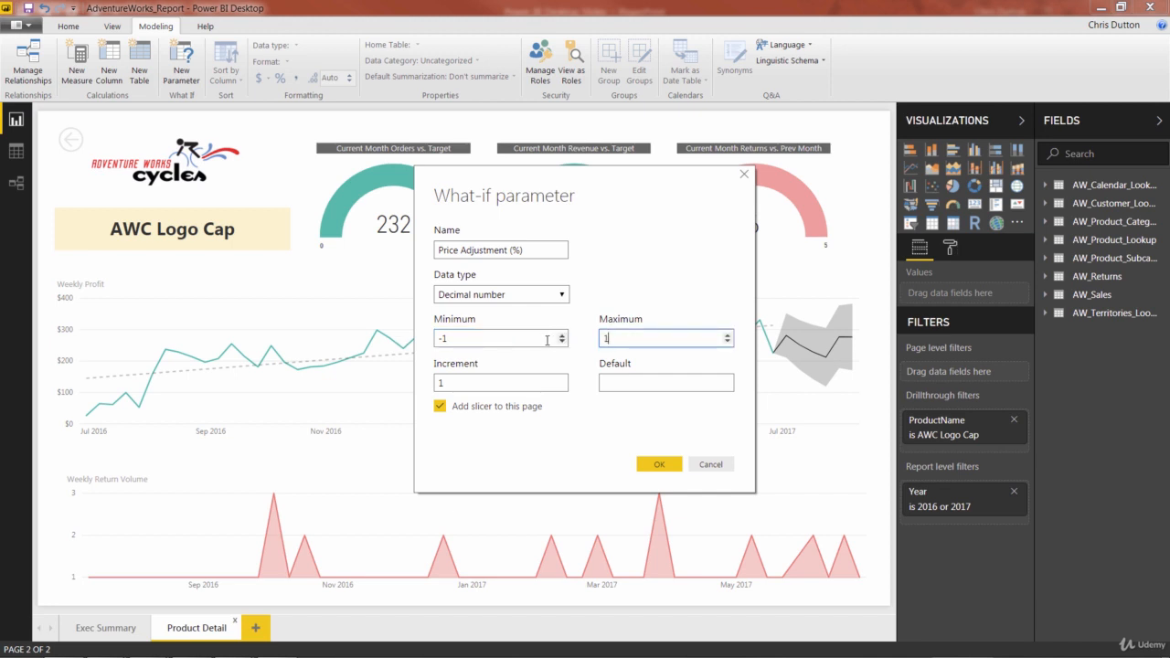
key(Tab)
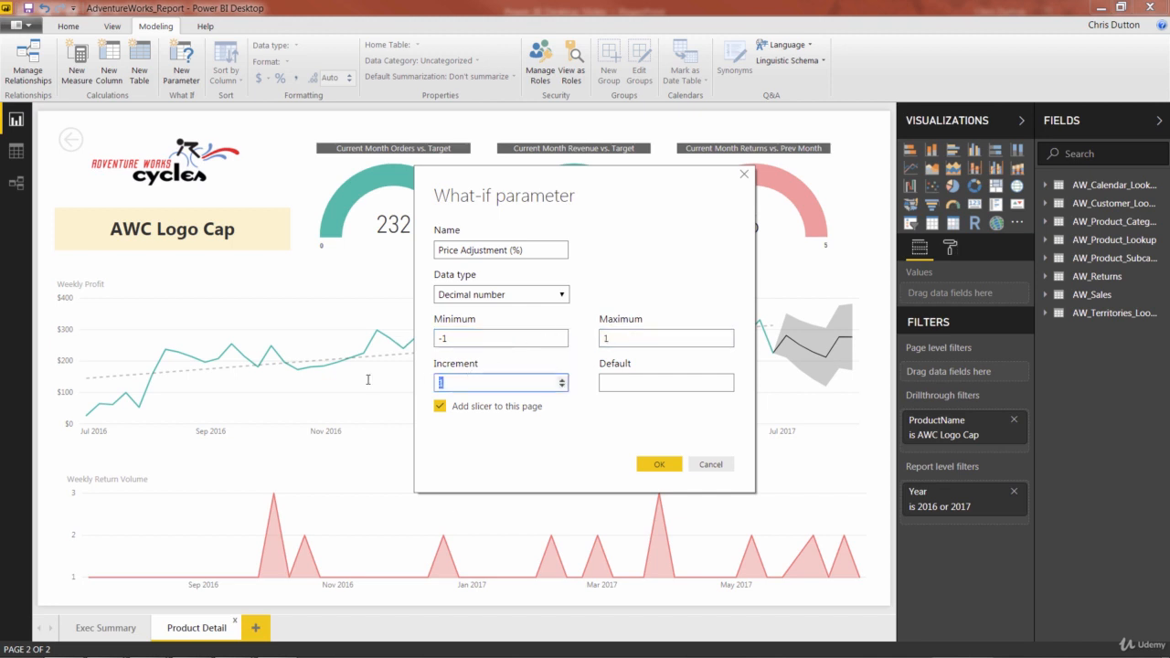
text(0.1)
click(604, 382)
click(656, 465)
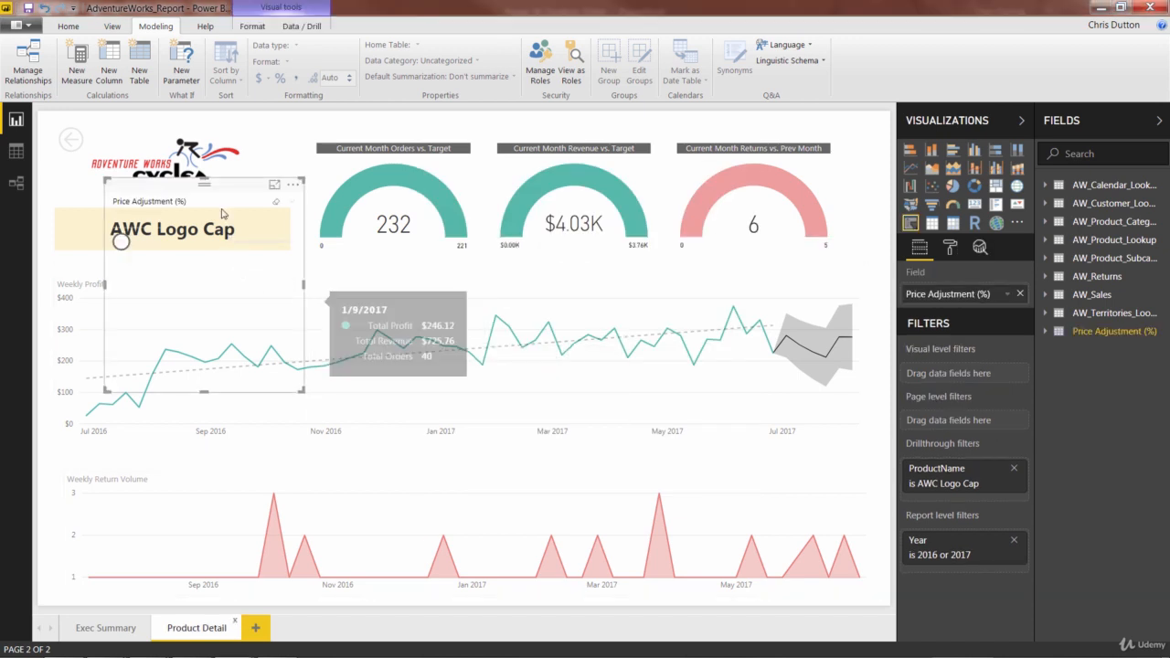
Step: Narrow the Weekly Profit chart from its left edge and place the Price Adjustment (%) slicer beneath the product name, set to 0.00
drag(221, 203, 190, 348)
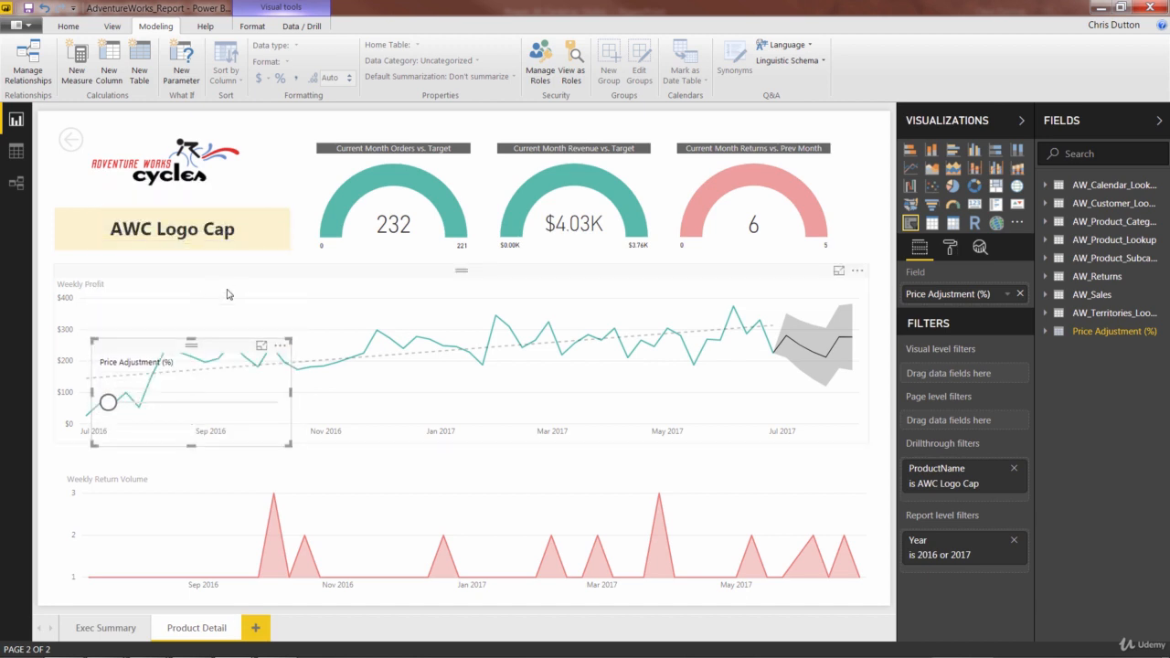
click(153, 305)
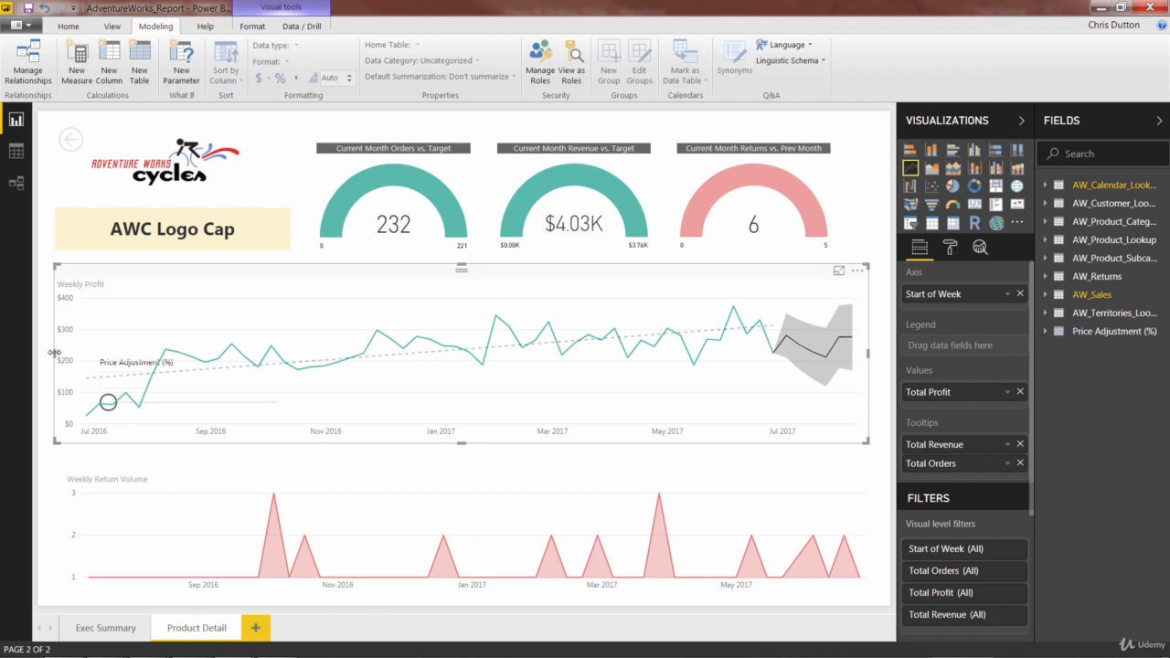
drag(56, 355, 488, 365)
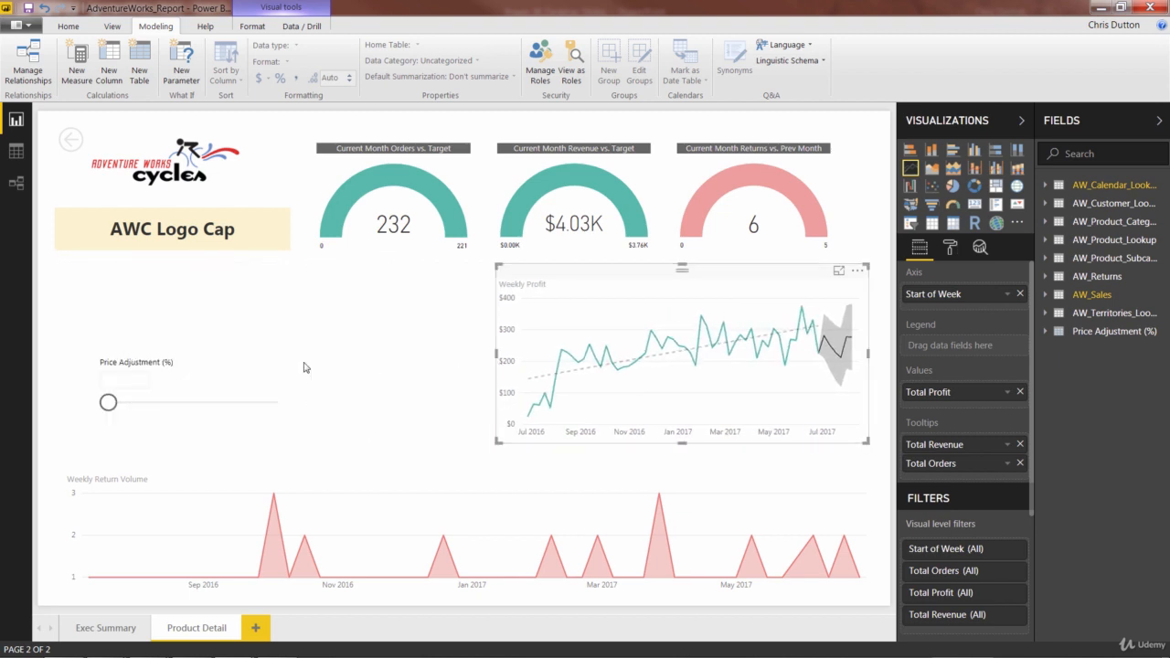
click(162, 320)
drag(162, 321, 150, 293)
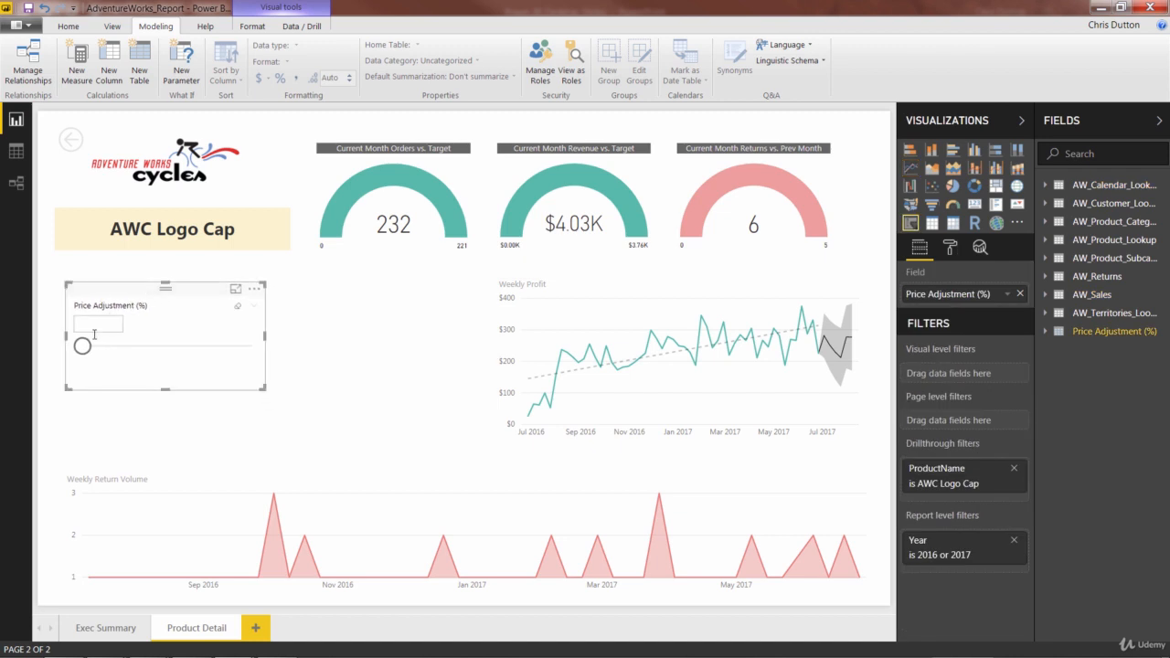
drag(93, 349, 170, 351)
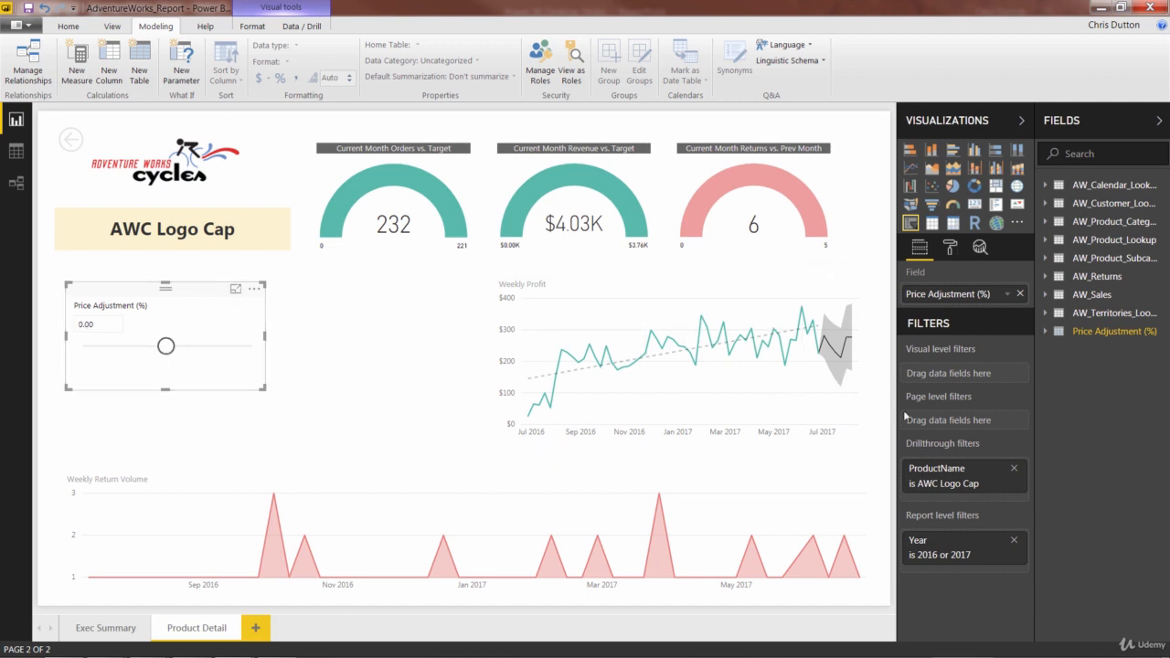
Step: Examine the formulas of the Price Adjustment (%) column and its value measure, trying the slicer at 0.50 and returning it to 0.00
click(1046, 332)
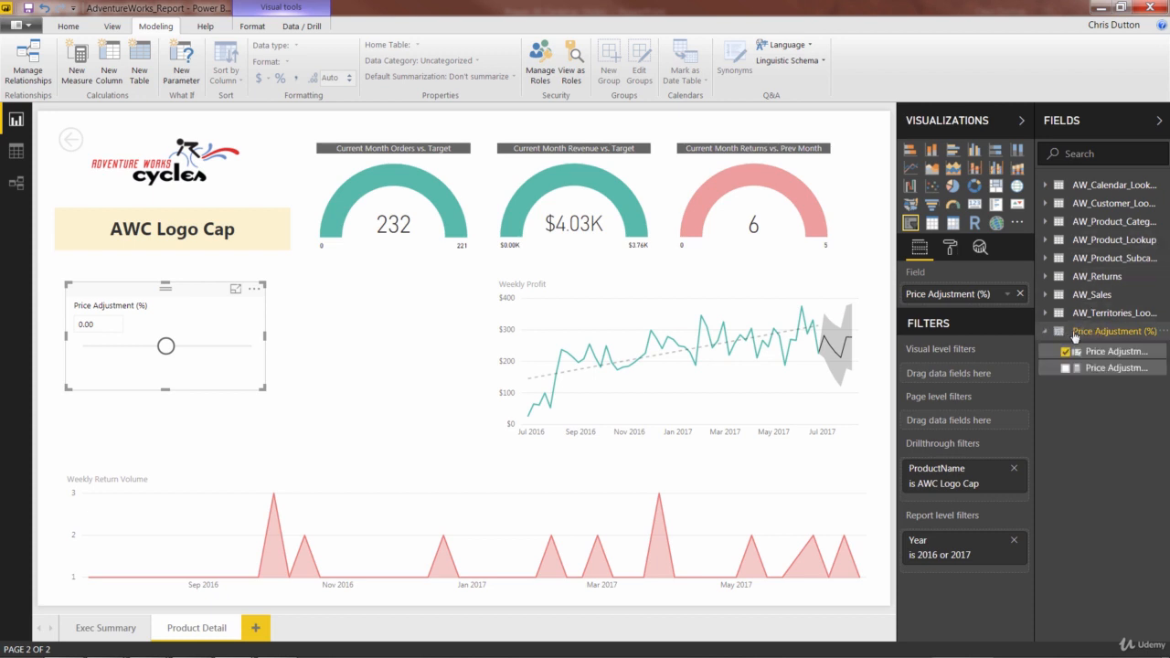
click(1110, 353)
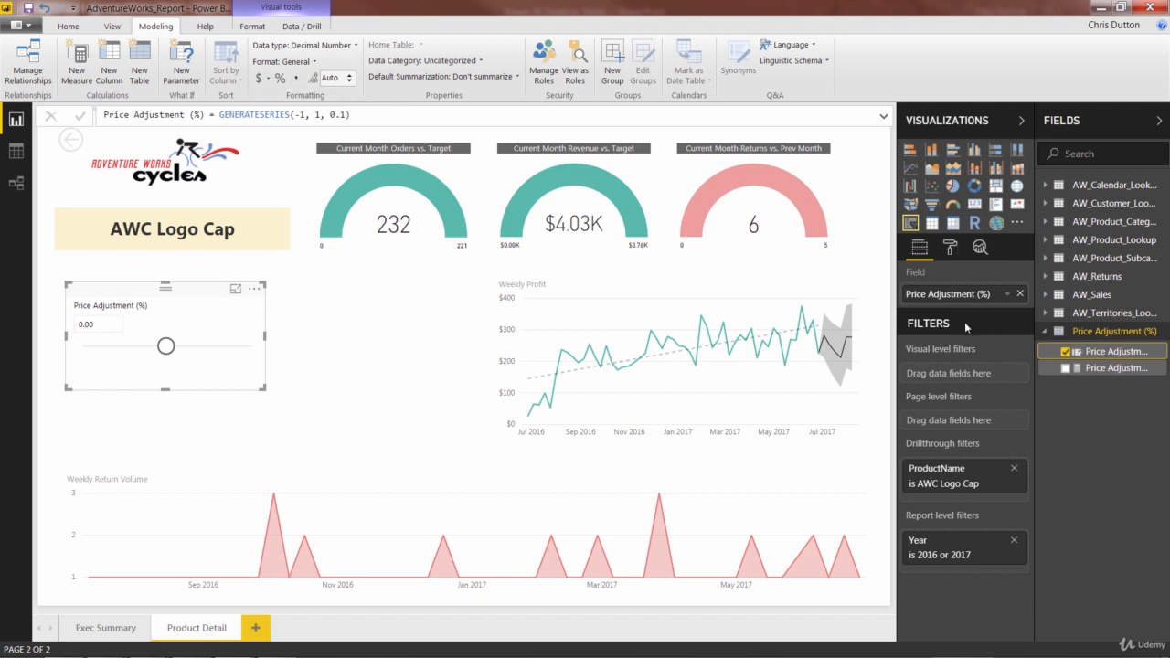
click(1102, 369)
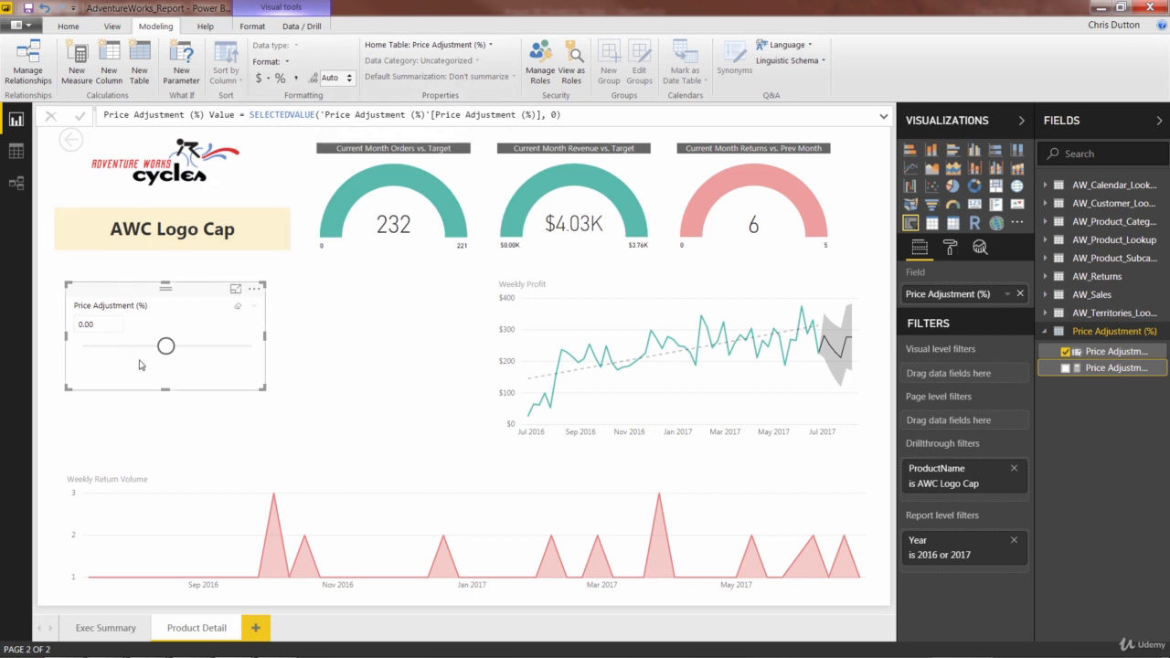
drag(165, 353, 207, 353)
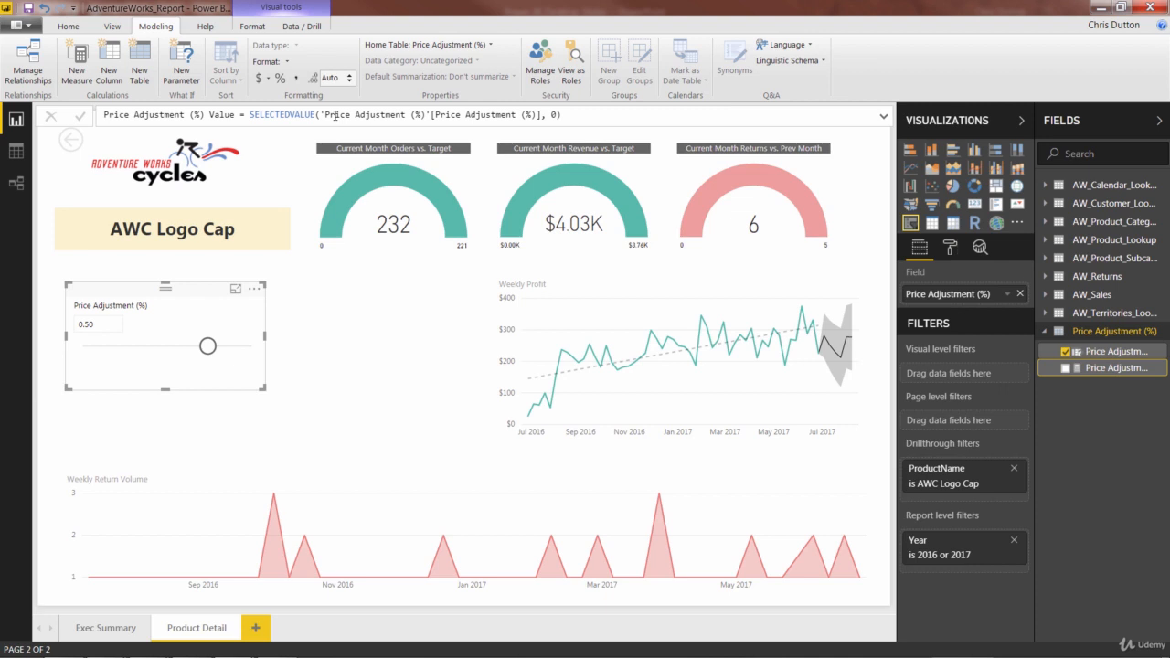
drag(209, 347, 167, 351)
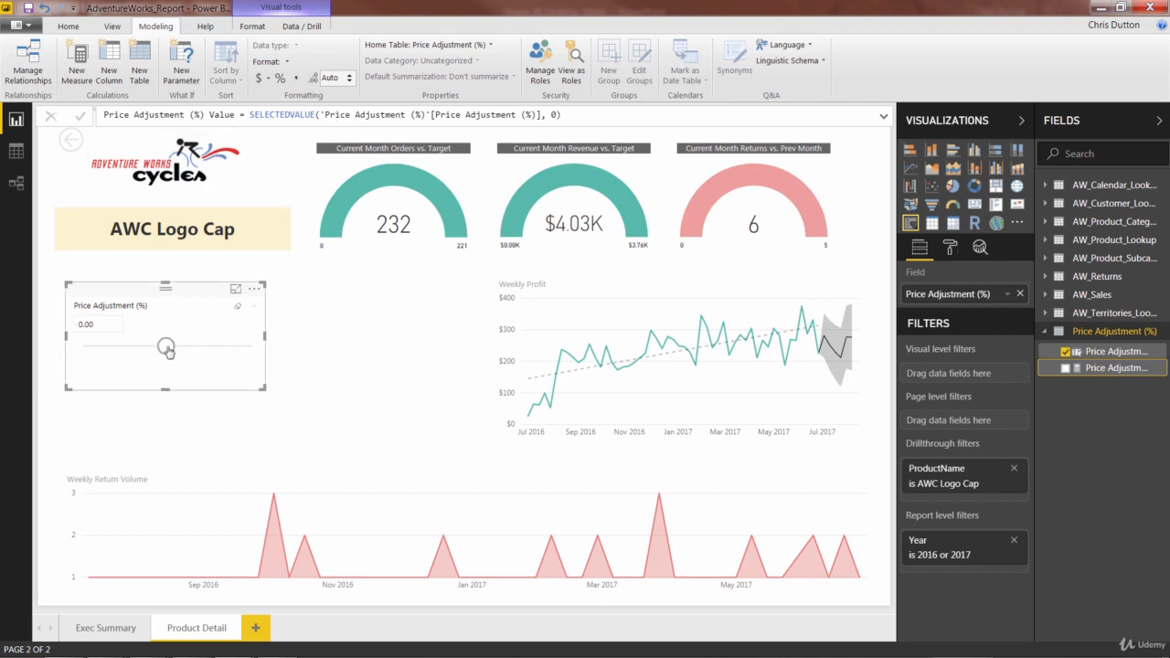
Step: Start a new measure in the AW_Product_Lookup table with the formula Adjusted Price = [Avg Retail Price] * (
click(1047, 240)
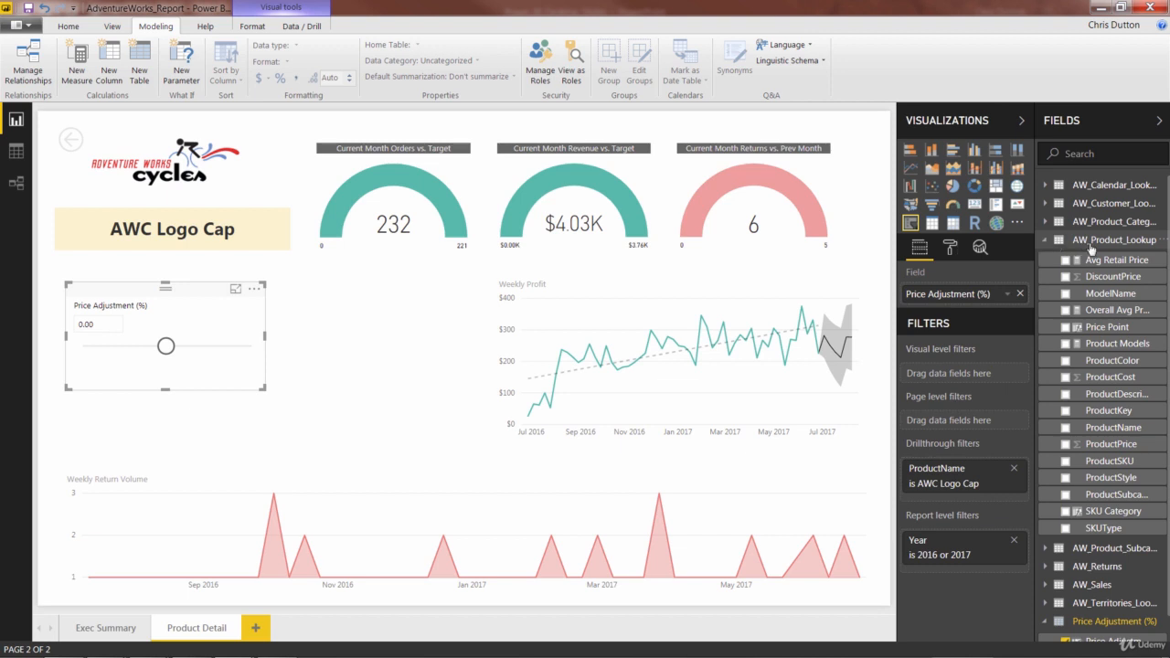
click(1111, 263)
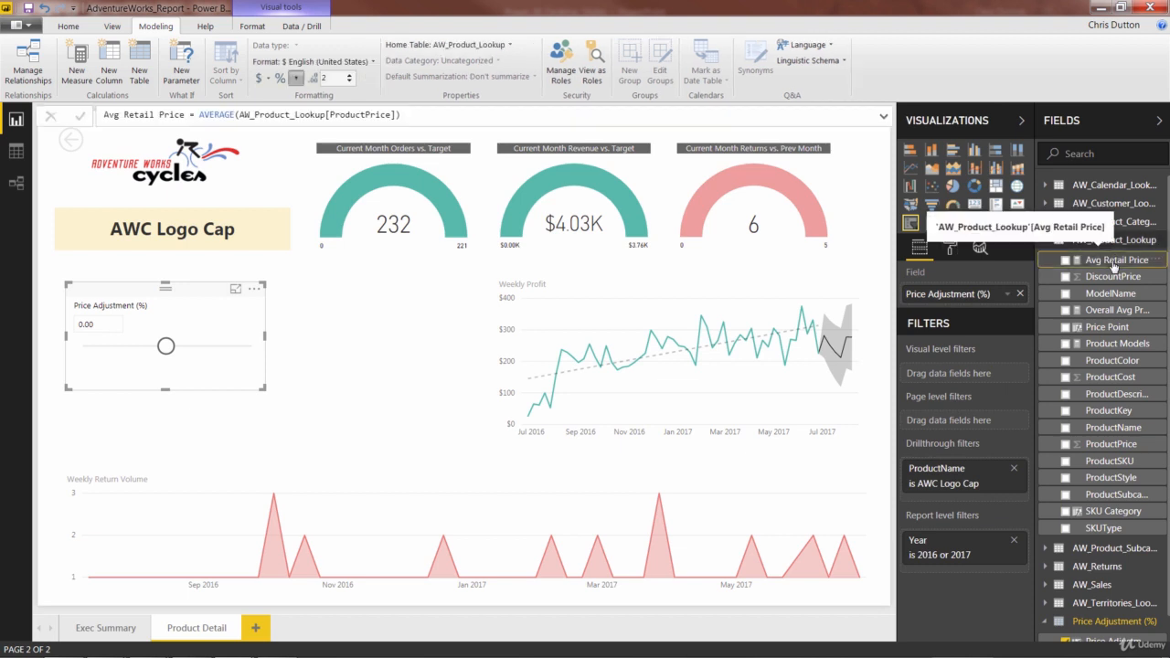
right_click(1113, 265)
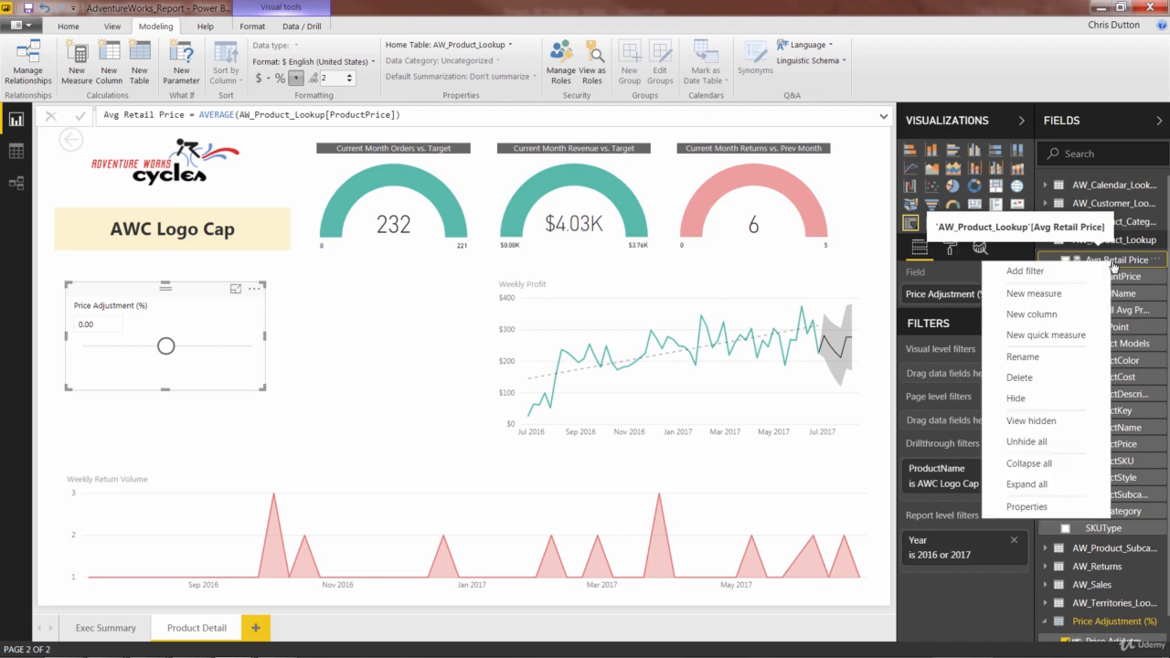
click(1068, 293)
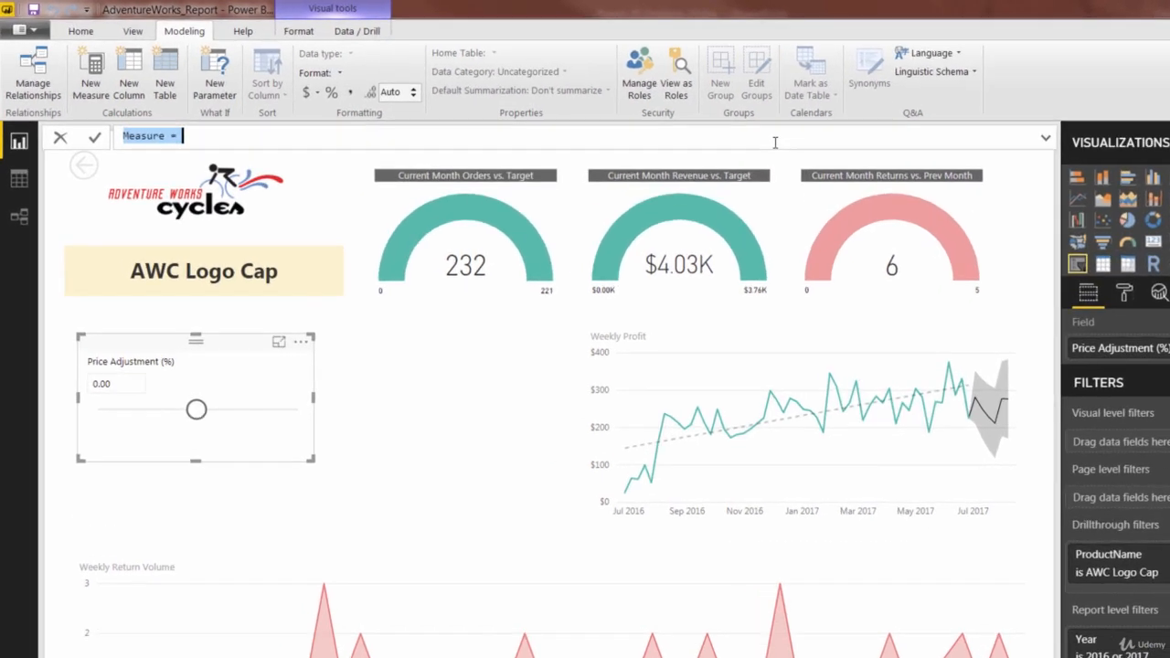
text(Adjusted )
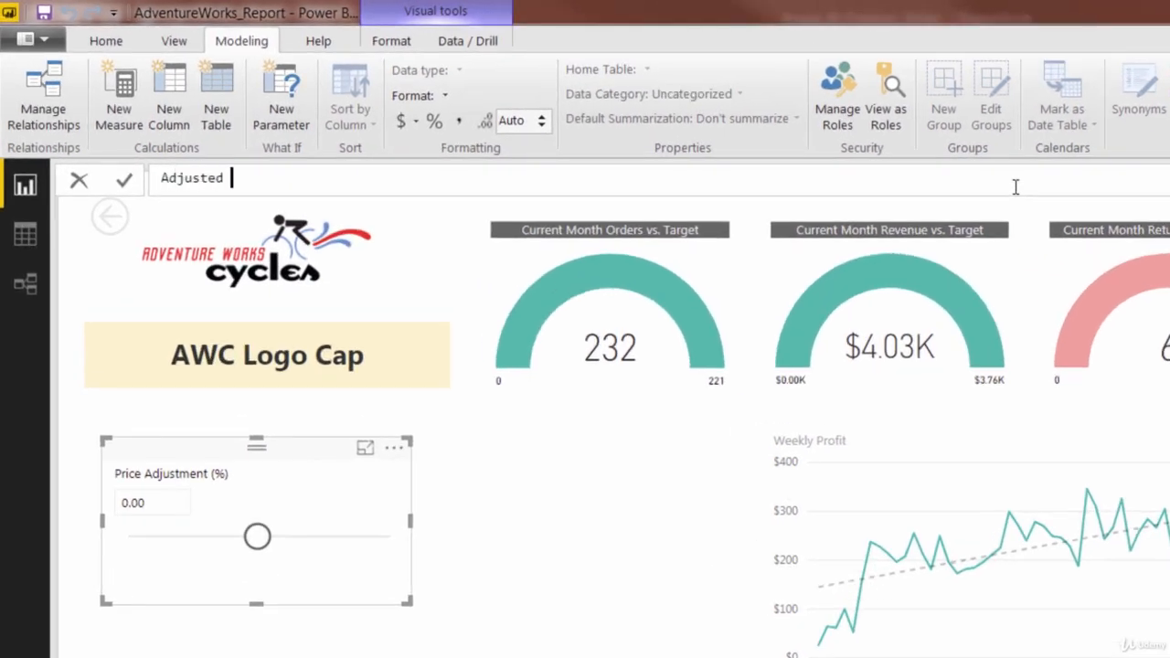
text(Price = av)
key(Down)
key(Down)
key(Down)
key(Tab)
text(* ()
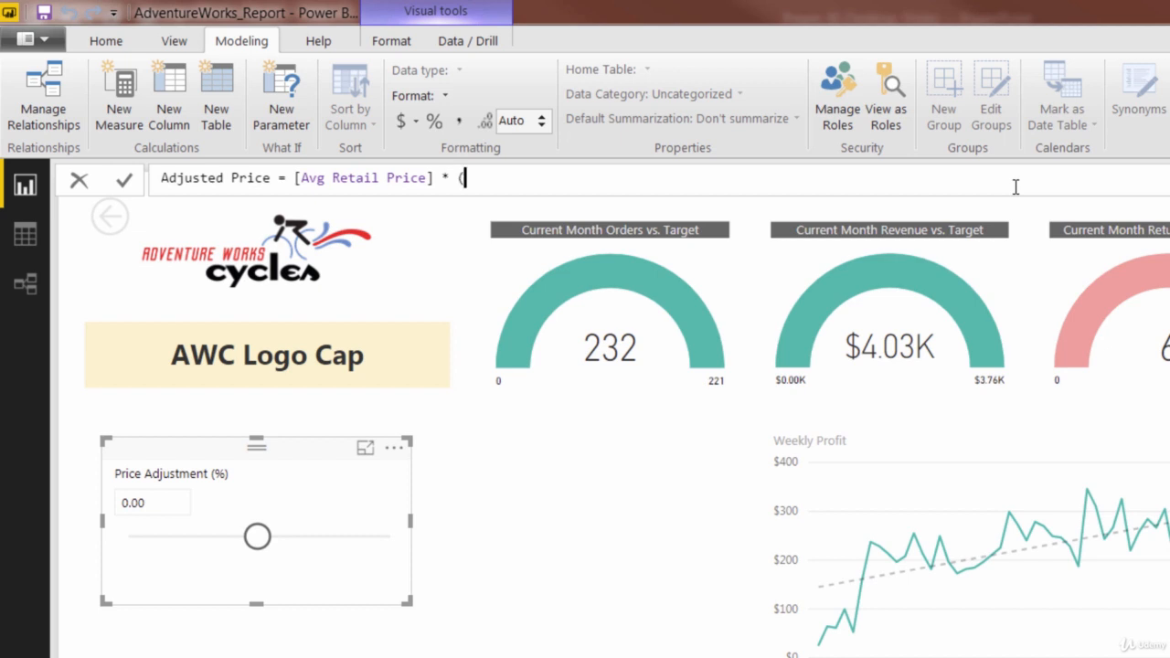
Step: Complete the Adjusted Price formula with 1 + 'Price Adjustment (%)'[Price Adjustment (%) Value]) and commit the measure
text(1 +)
text(price)
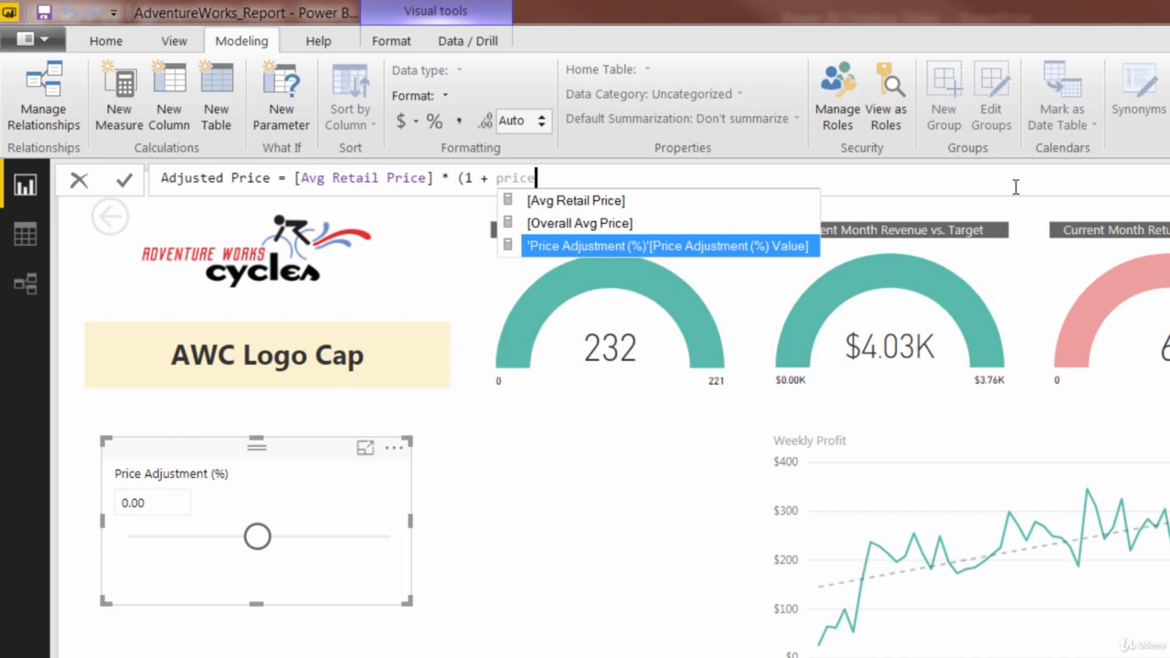
key(Tab)
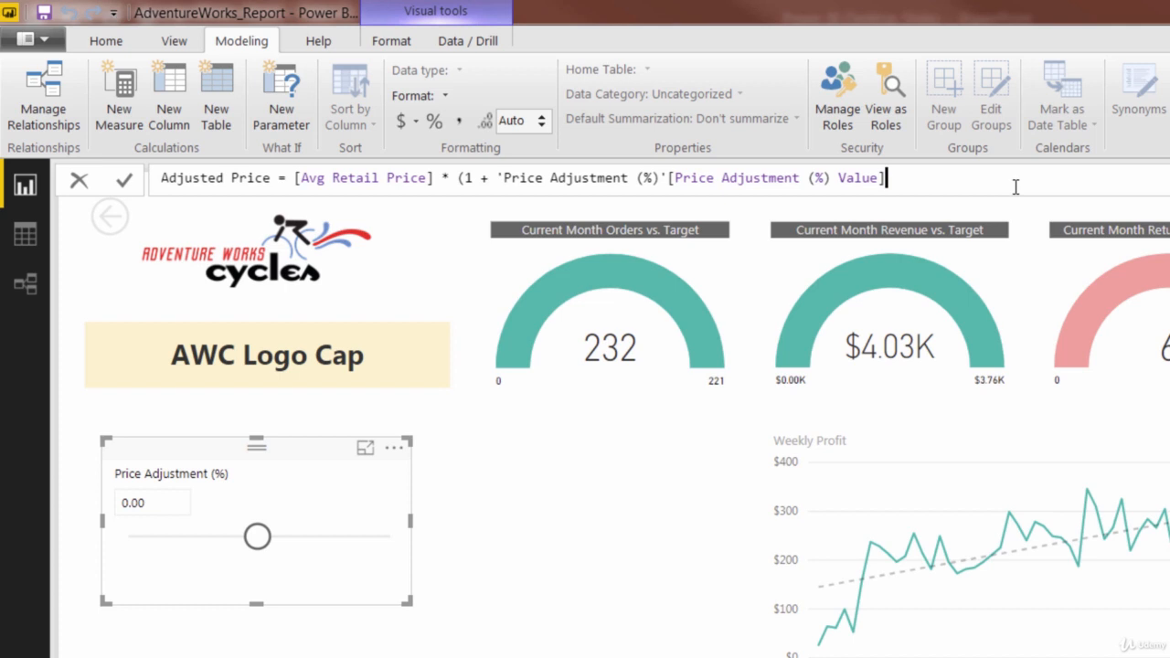
text())
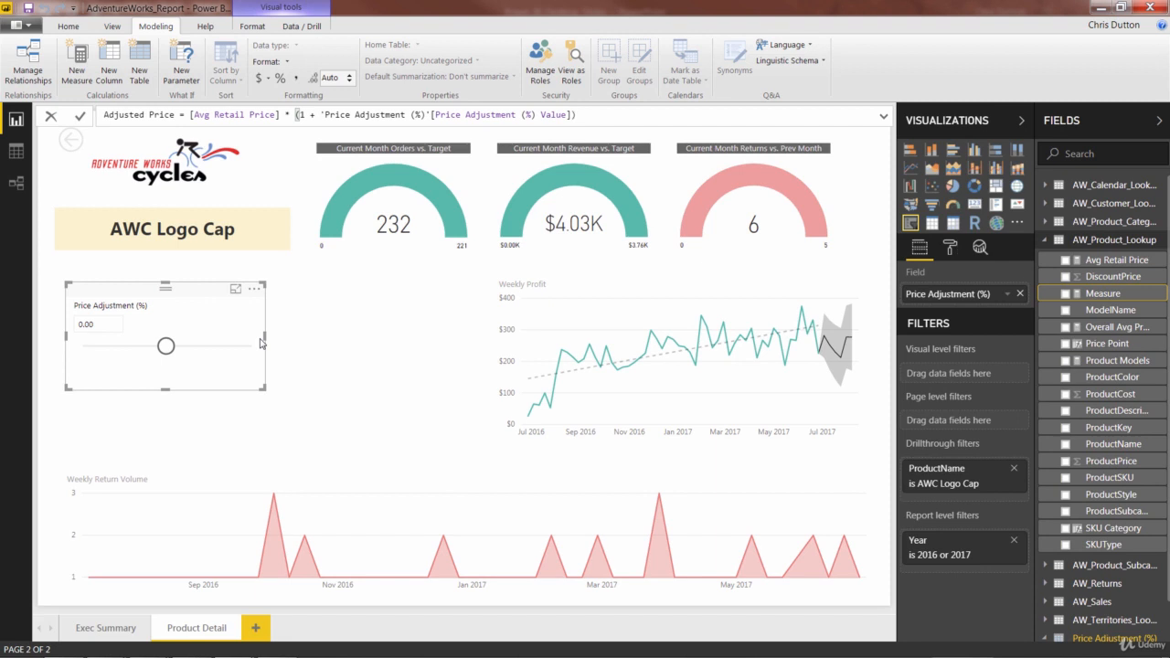
key(Return)
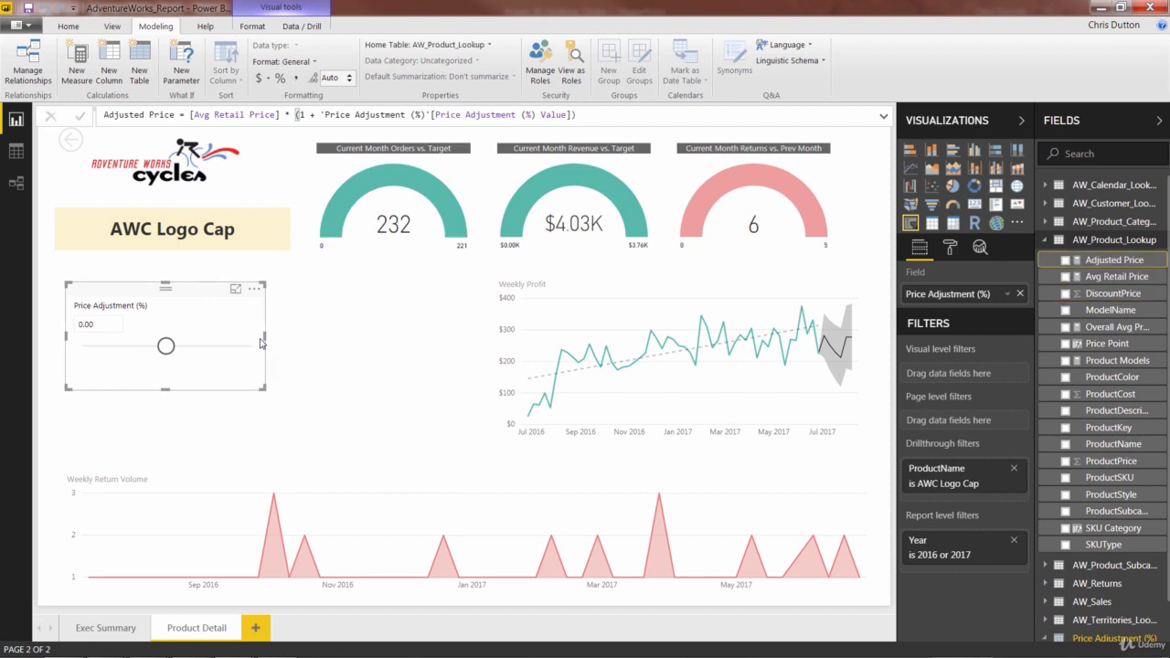
Step: Add a multi-row card between the slicer and the Weekly Profit chart, showing Avg Retail Price and Adjusted Price
click(954, 223)
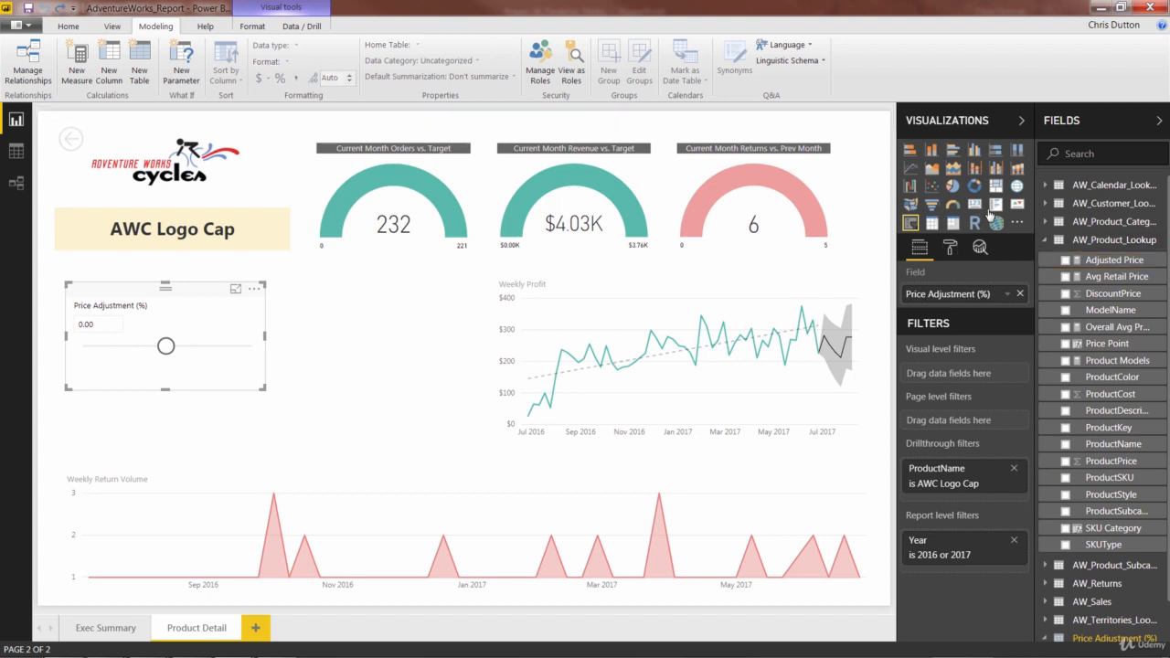
click(316, 339)
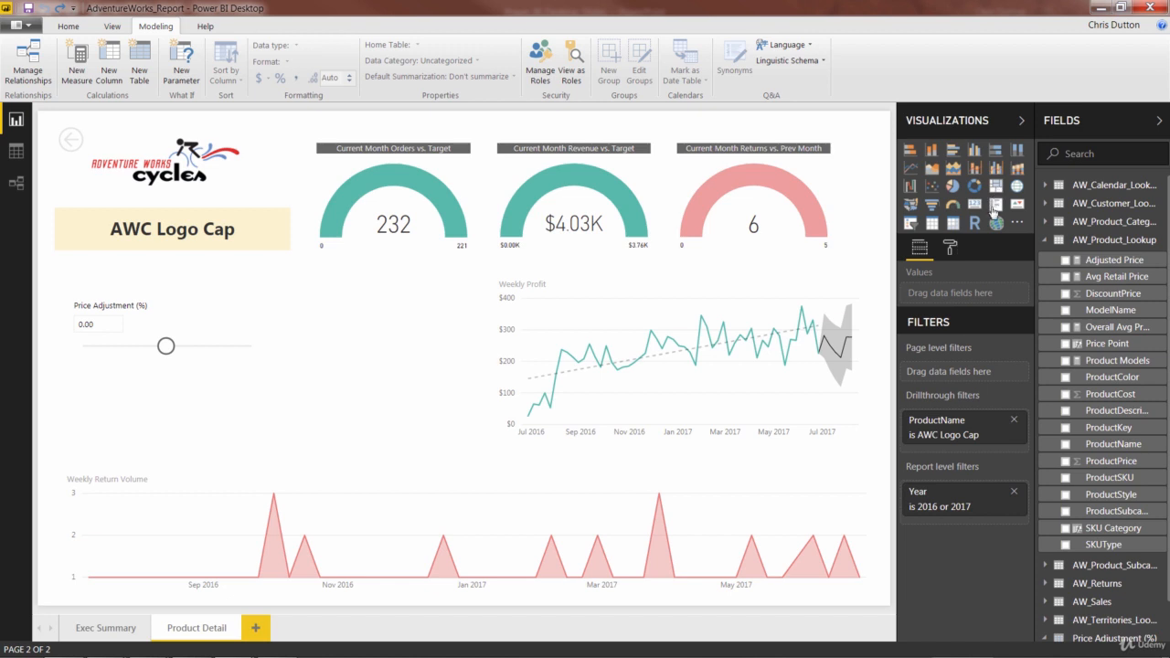
click(995, 206)
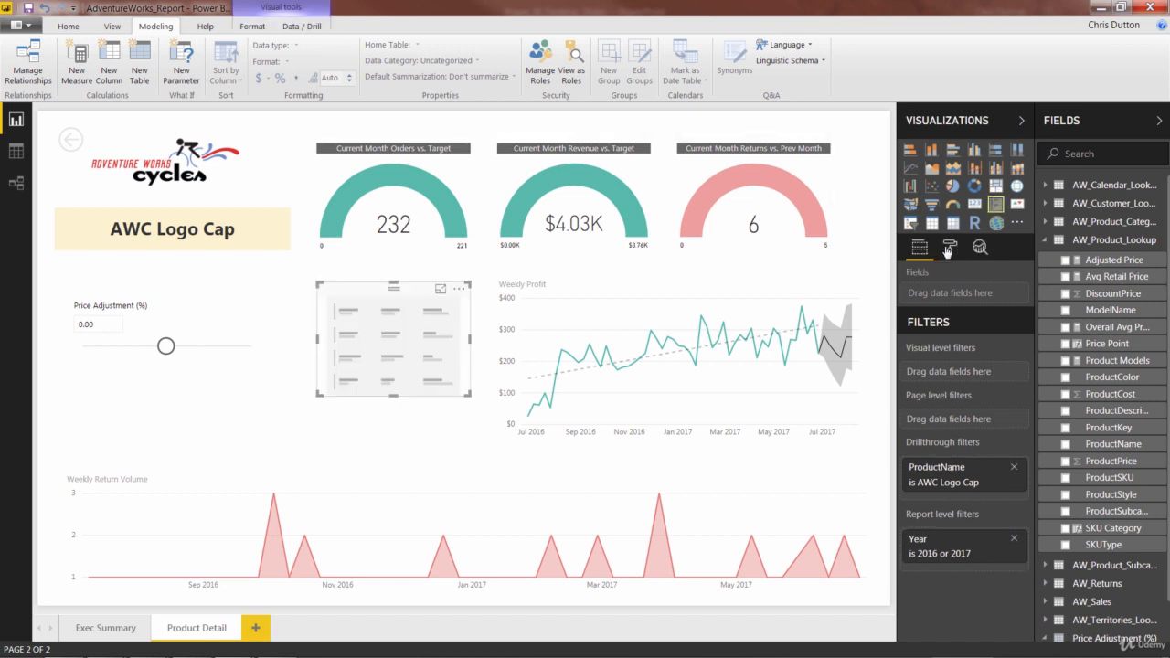
drag(1116, 277, 974, 296)
drag(1102, 262, 952, 312)
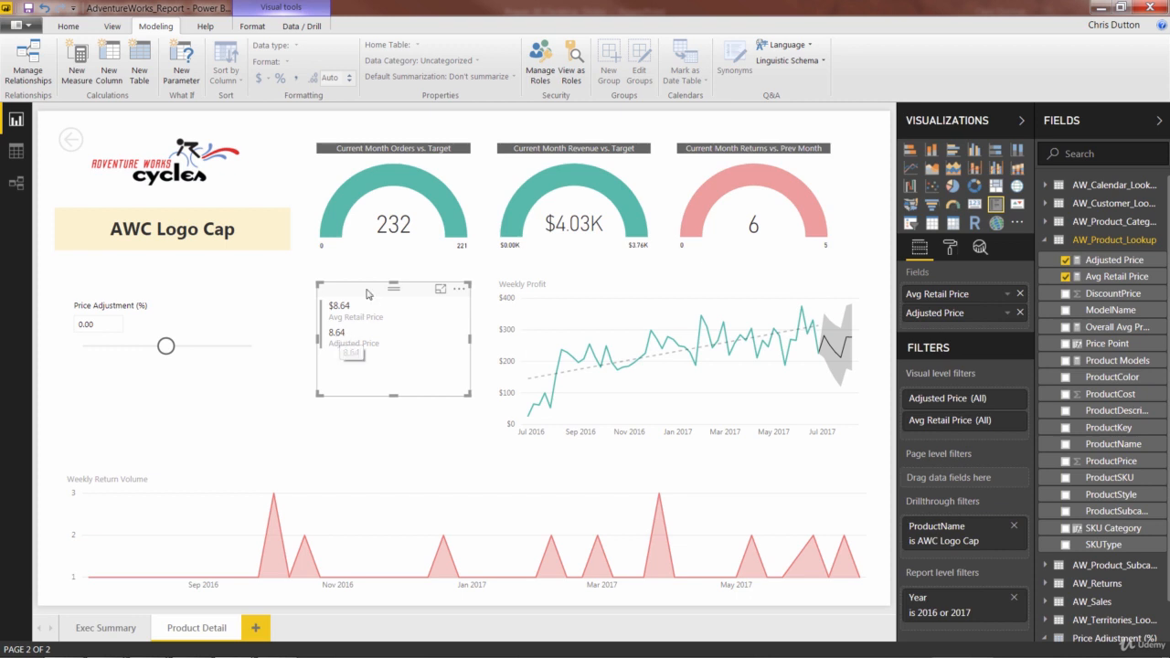
Step: Format the Adjusted Price measure as $ English (United States) currency
click(1100, 261)
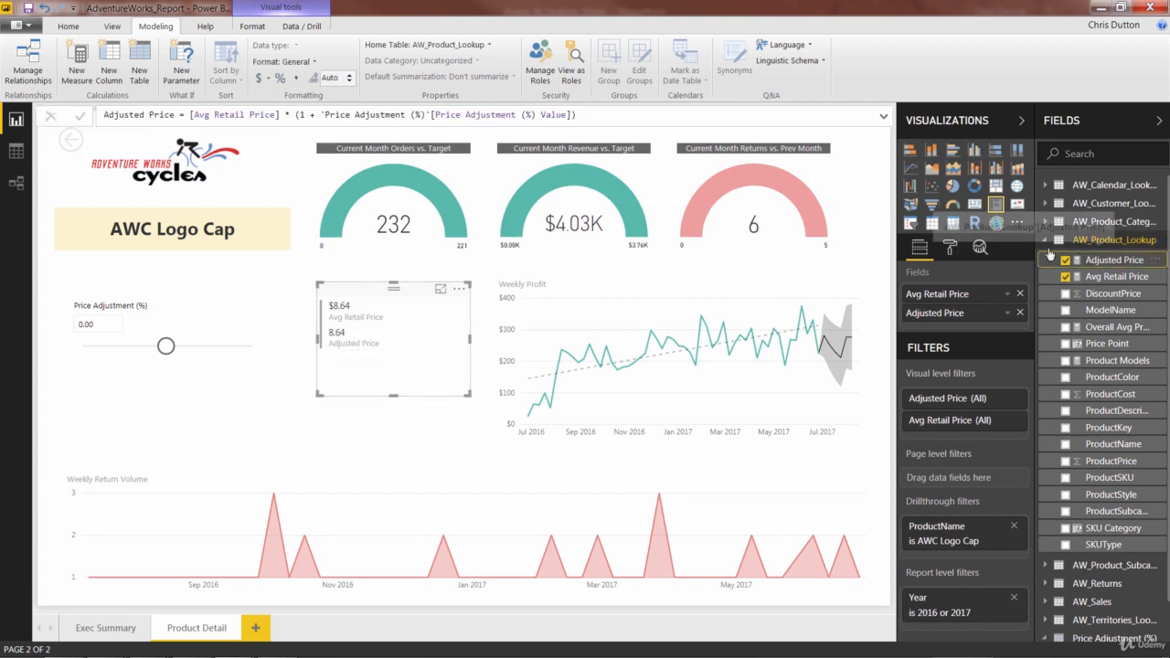
click(295, 62)
mouse_move(291, 96)
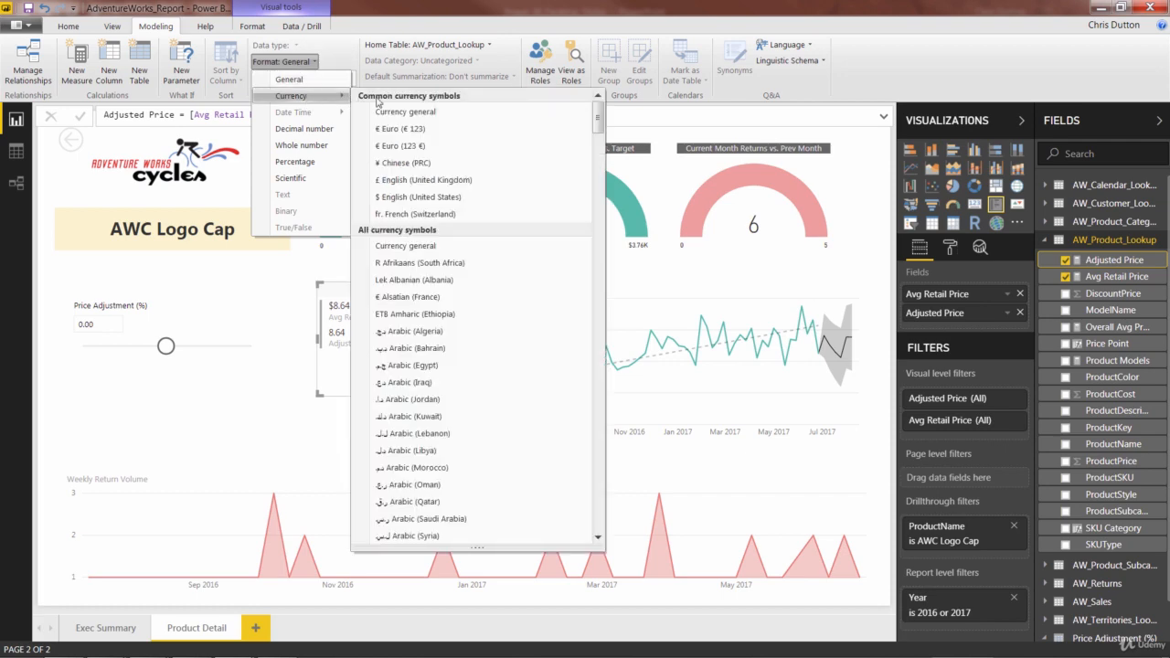
click(416, 197)
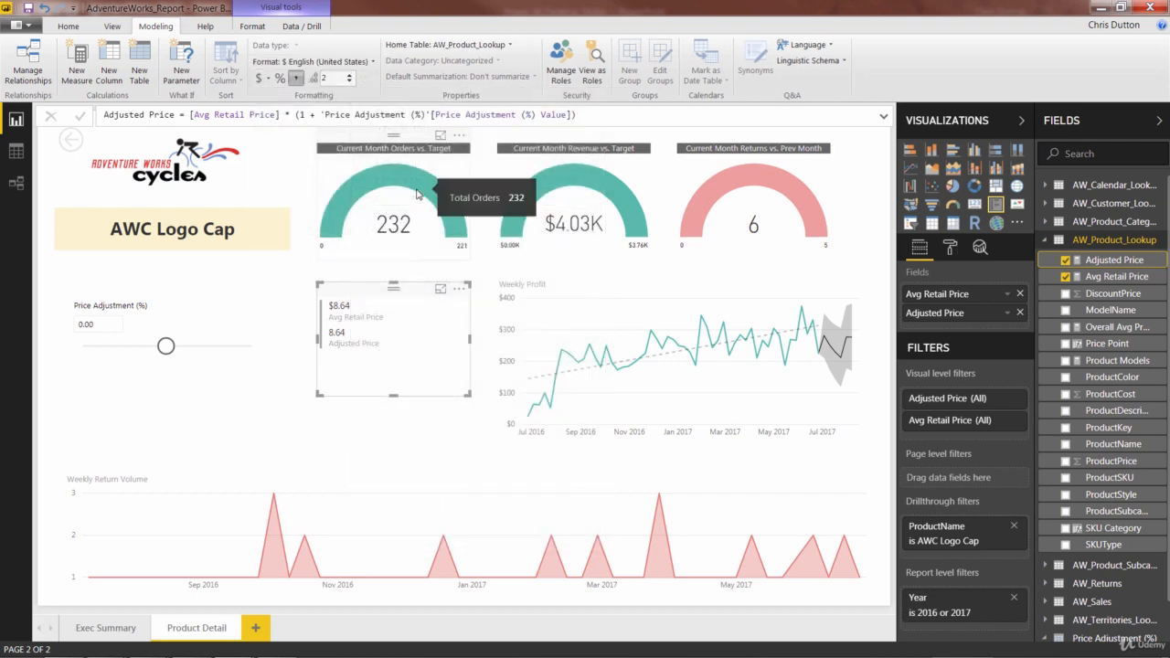
Step: Shorten the multi-row card, and test the price adjustment slider at 1.00 and -1.00 before returning it to 0.00
drag(391, 396, 395, 372)
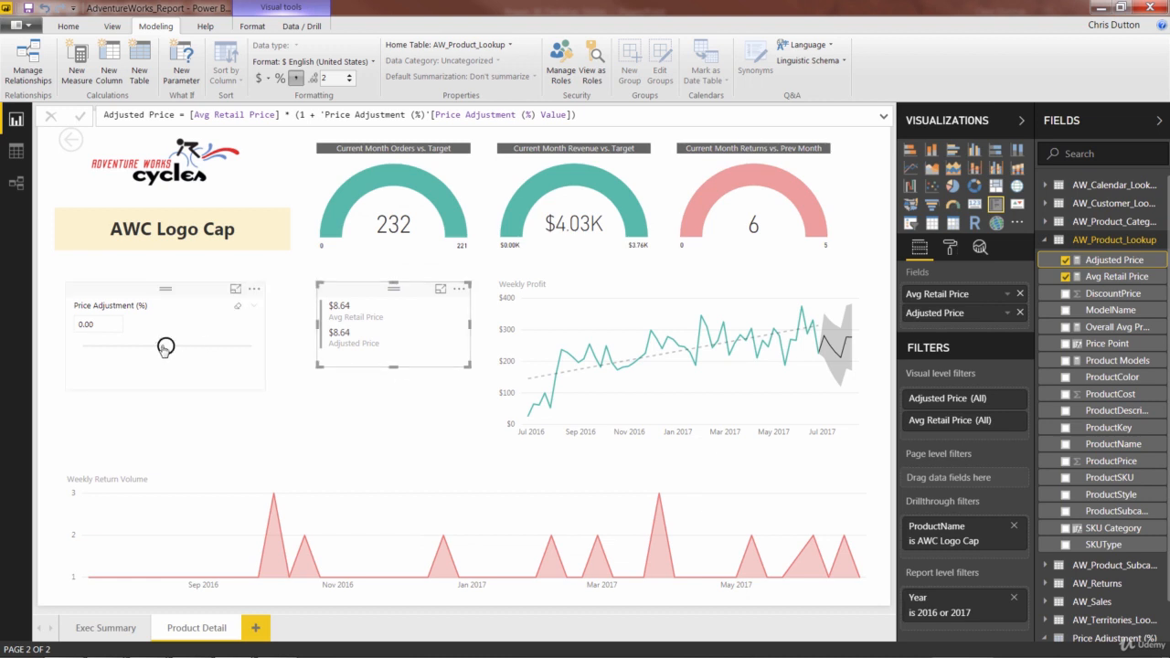
drag(164, 349, 268, 348)
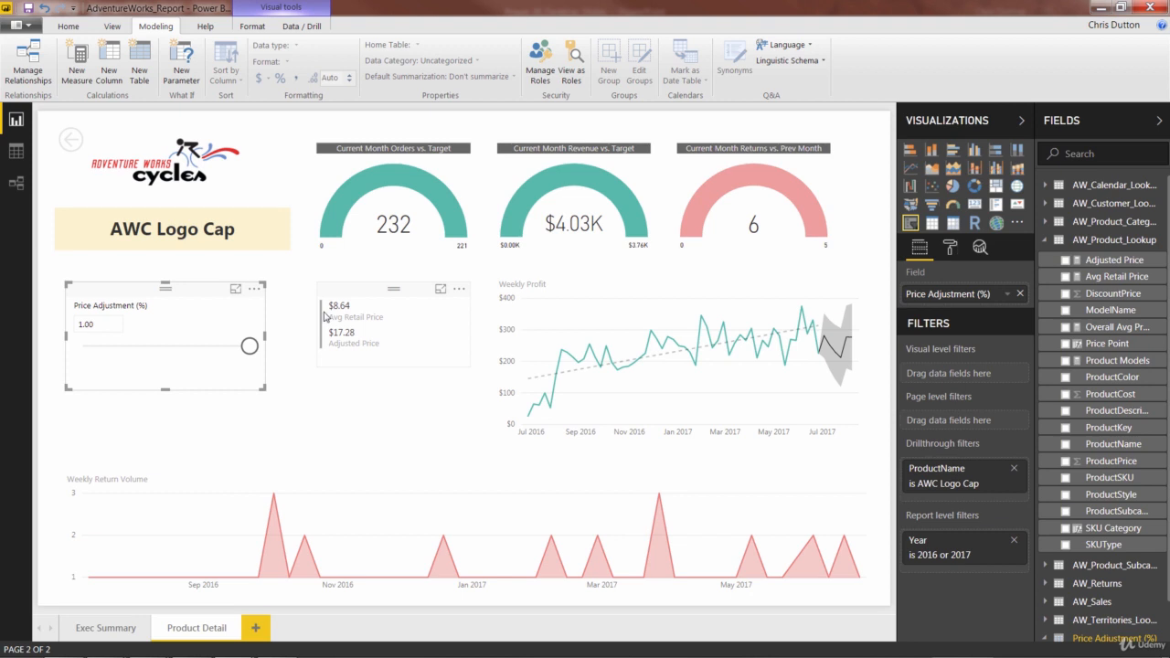
drag(249, 346, 82, 346)
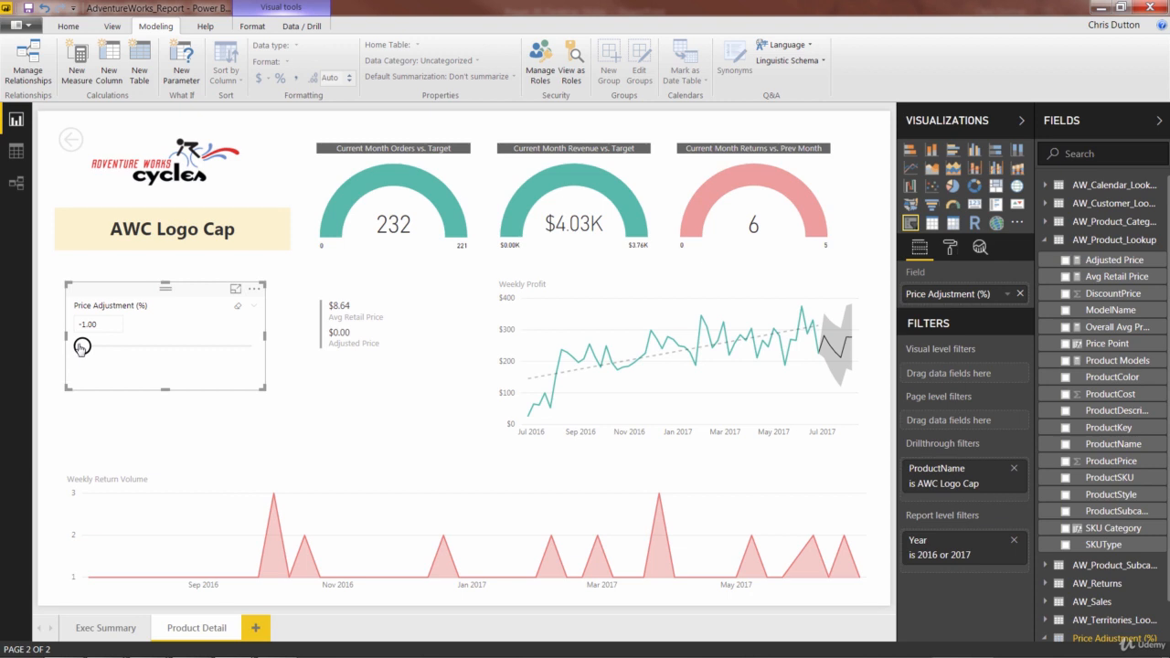
drag(83, 347, 167, 348)
Step: Shrink the Price Adjustment (%) slicer in height and width while keeping its title displayed above the slider
drag(163, 391, 164, 362)
click(164, 363)
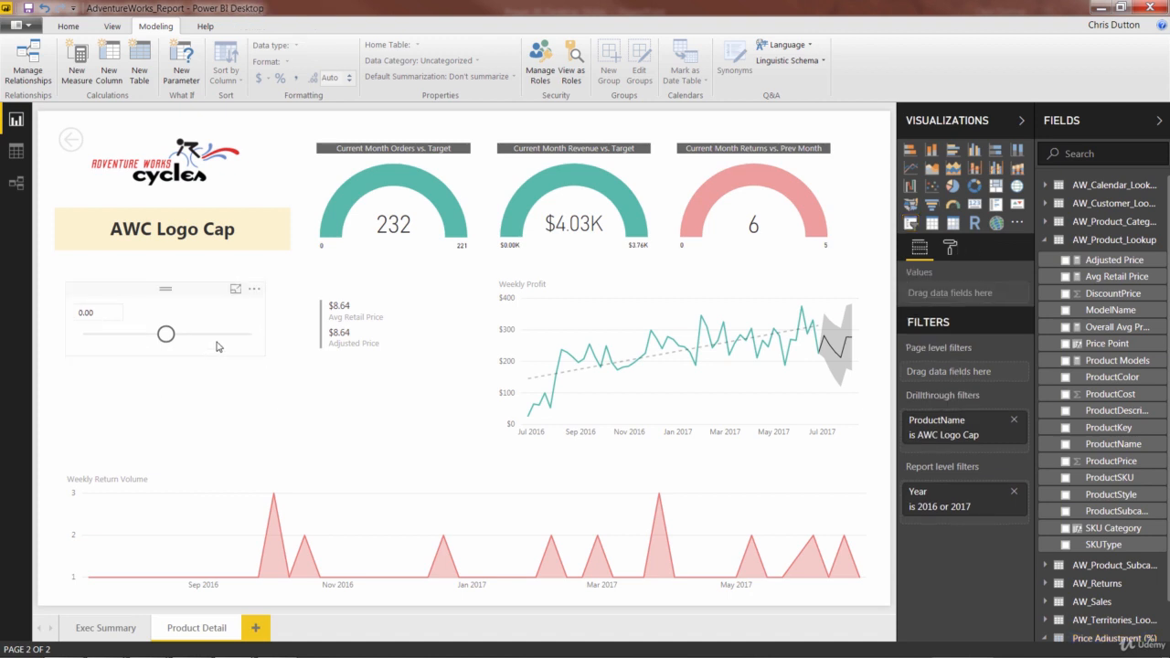
click(267, 332)
drag(270, 329, 200, 324)
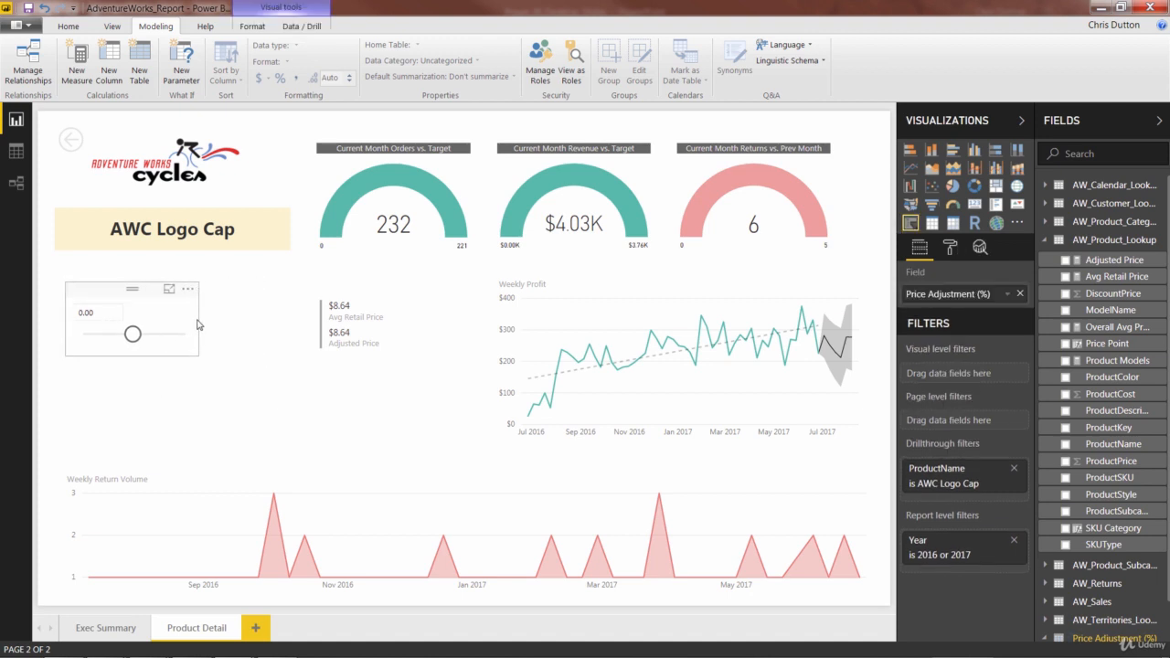
drag(133, 283, 132, 275)
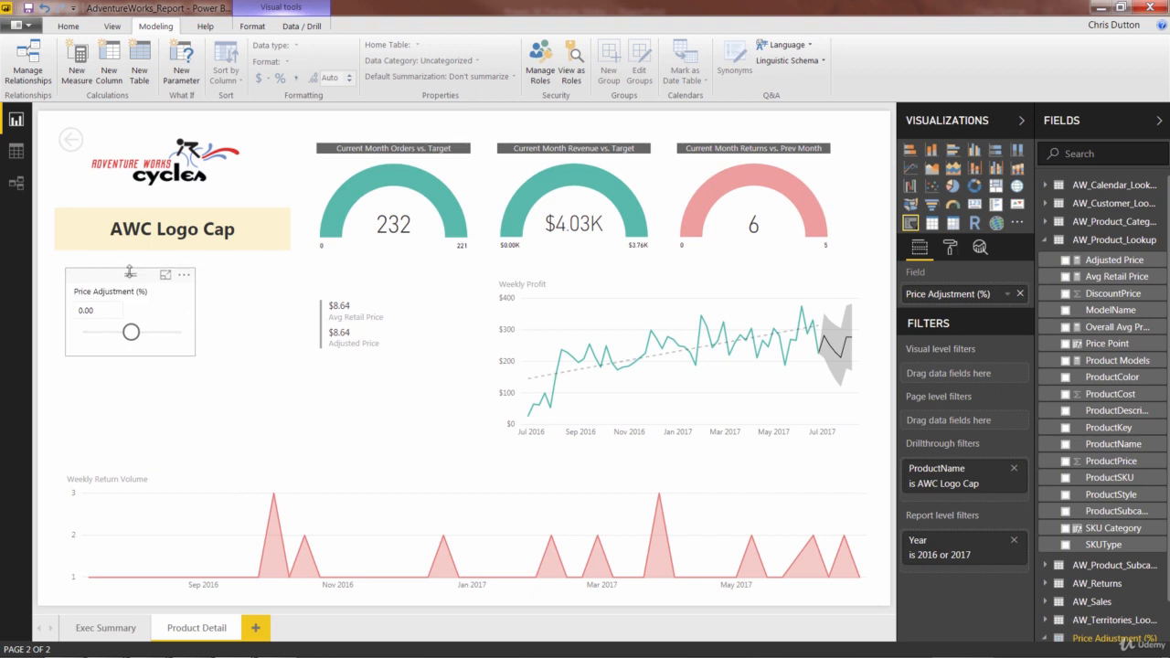
Step: Move the multi-row card directly beneath the Price Adjustment (%) slicer and narrow it to fit there
click(355, 294)
drag(355, 295, 68, 358)
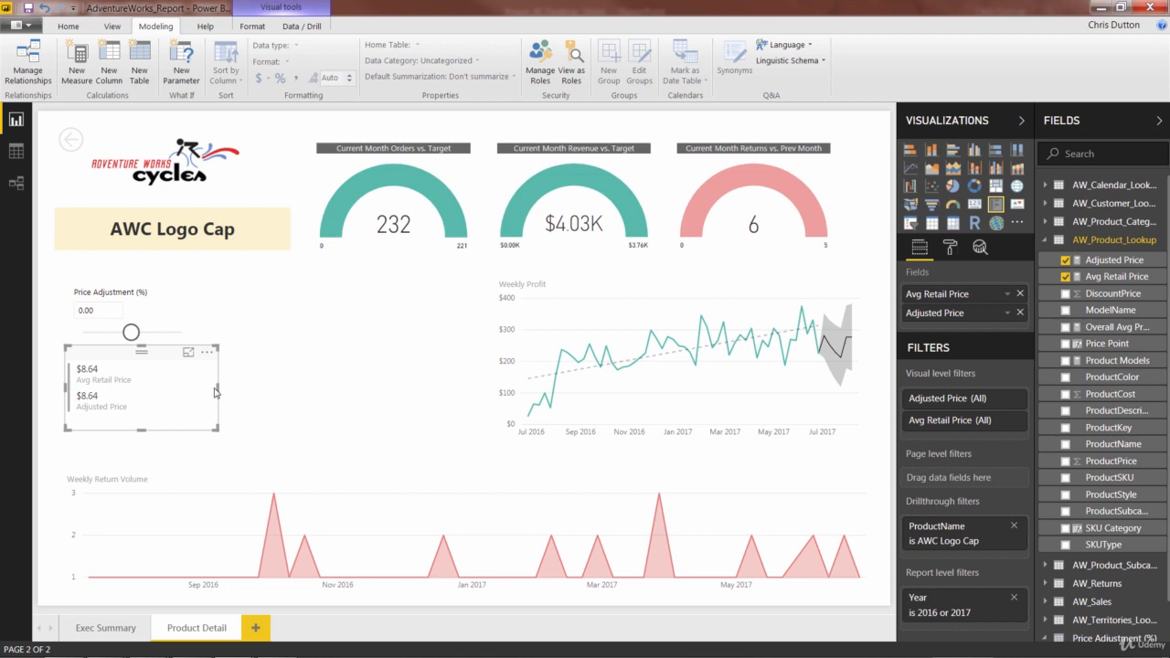
drag(217, 388, 177, 396)
click(309, 359)
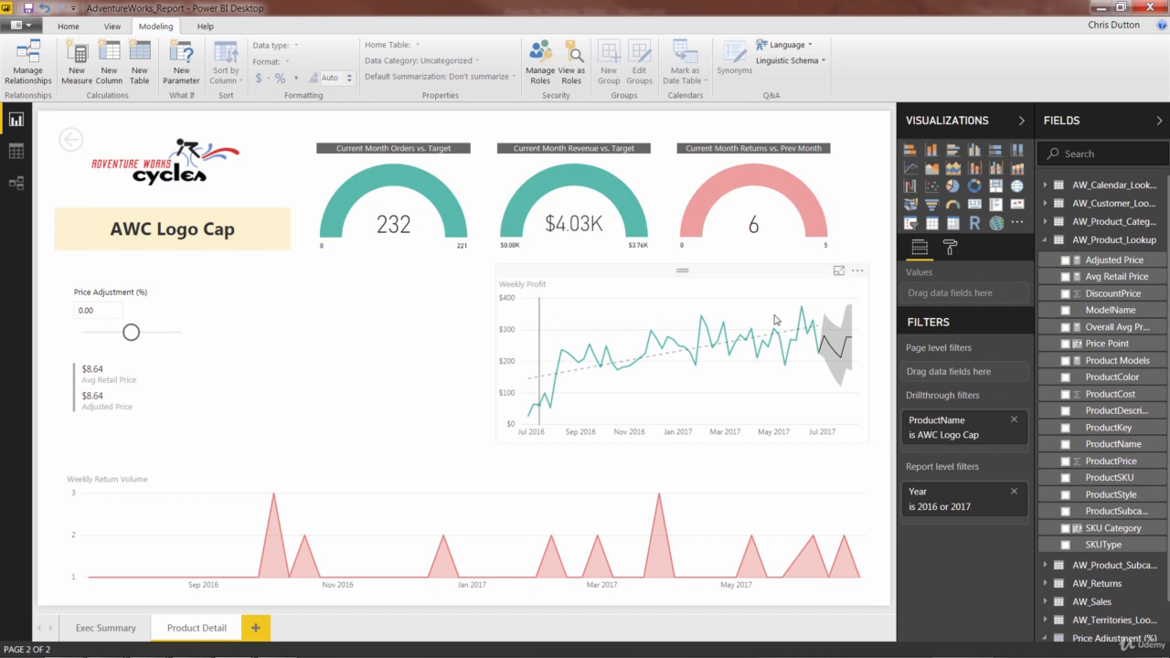
Step: Copy the complete formula of the Total Revenue measure in the AW_Sales table, leaving that measure unedited
click(1049, 243)
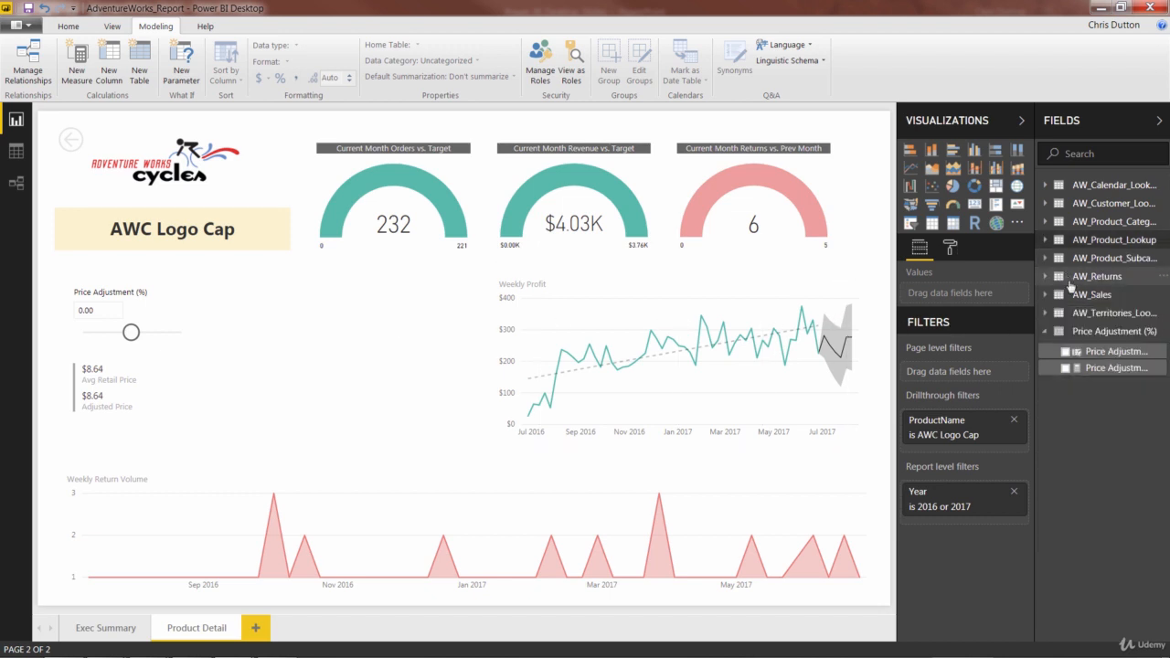
click(1046, 294)
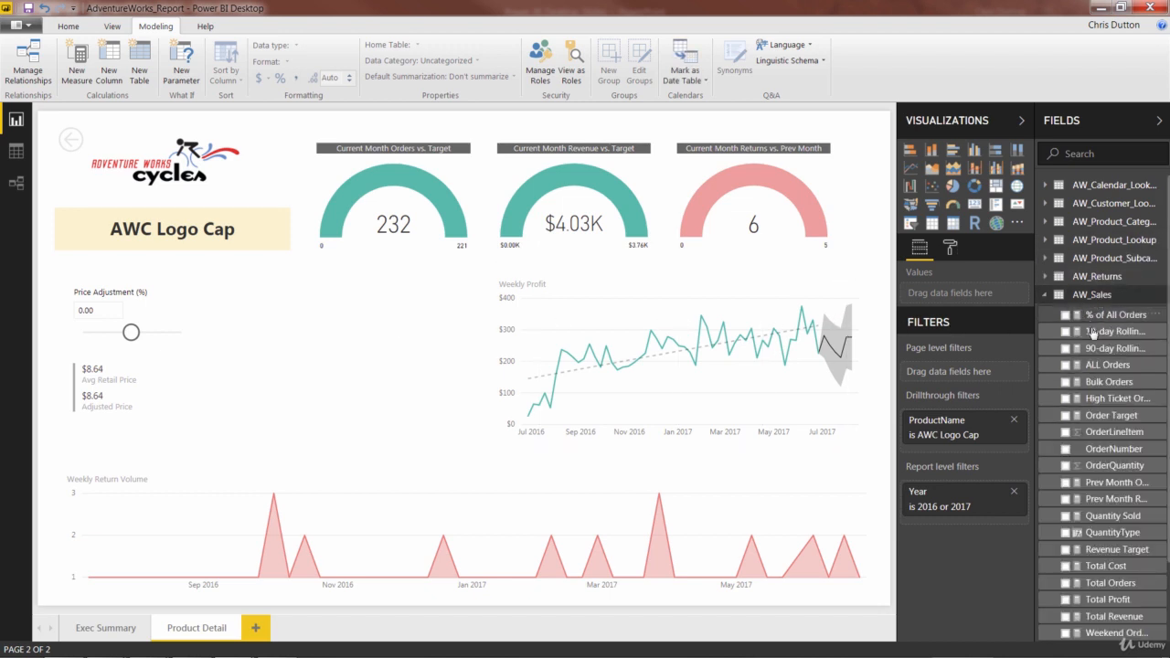
click(1094, 618)
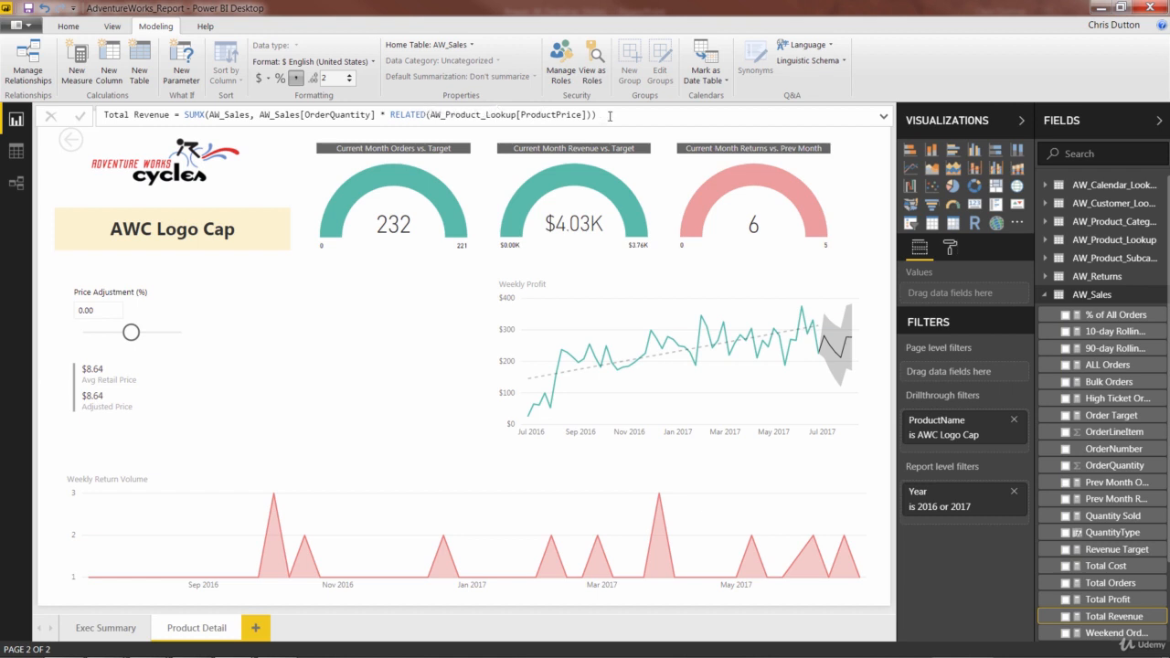
click(610, 115)
key(ctrl+a)
key(ctrl+c)
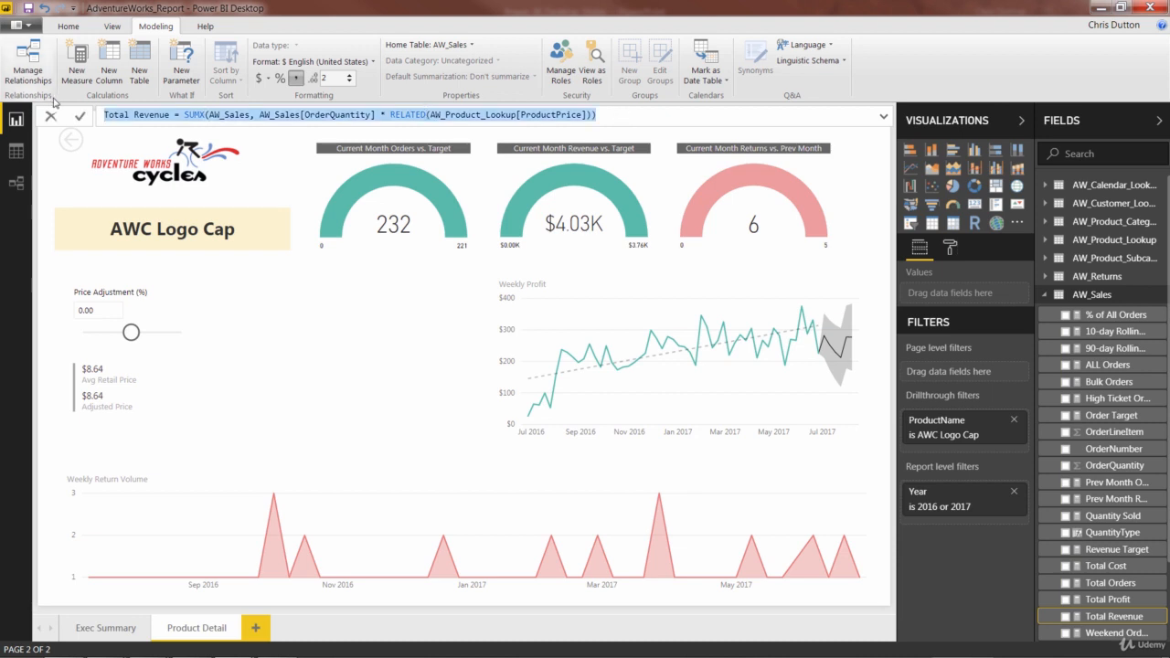
key(Escape)
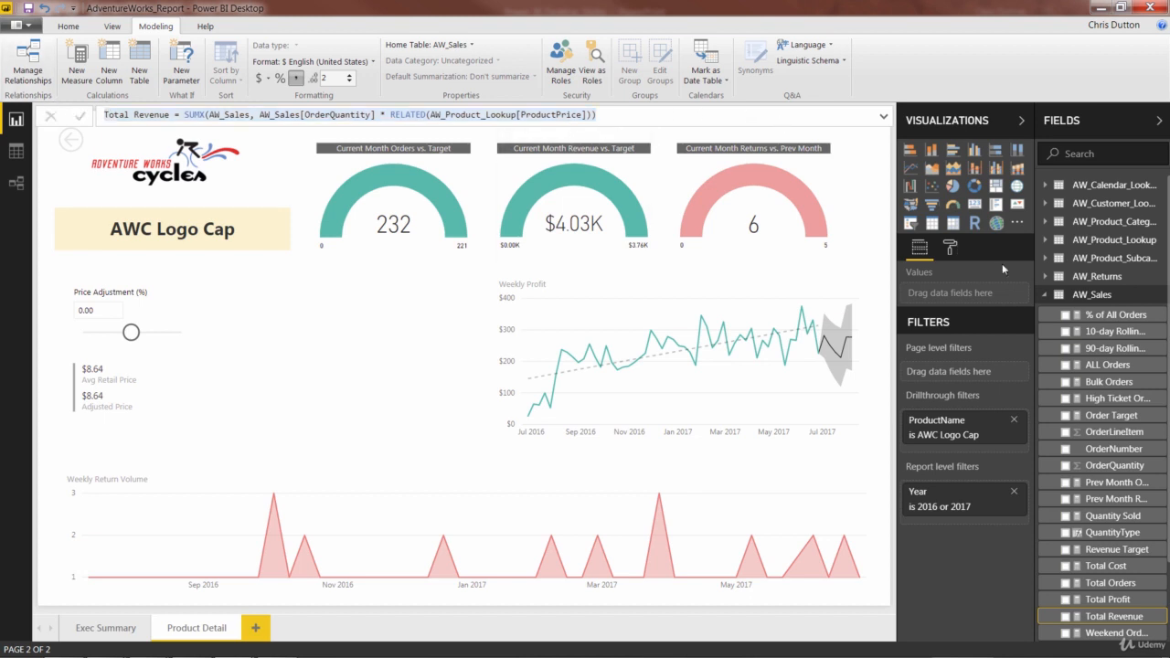
Step: Start a new measure in the AW_Sales table from the copied Total Revenue formula and name it Adjusted Revenue
right_click(1085, 300)
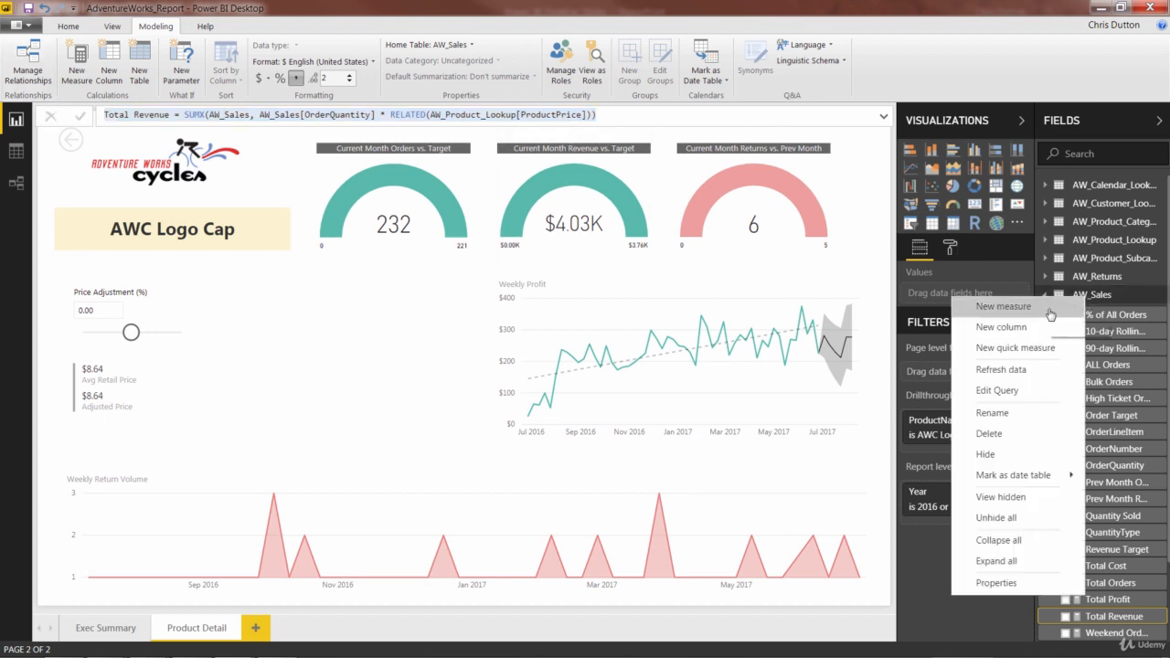
click(1050, 314)
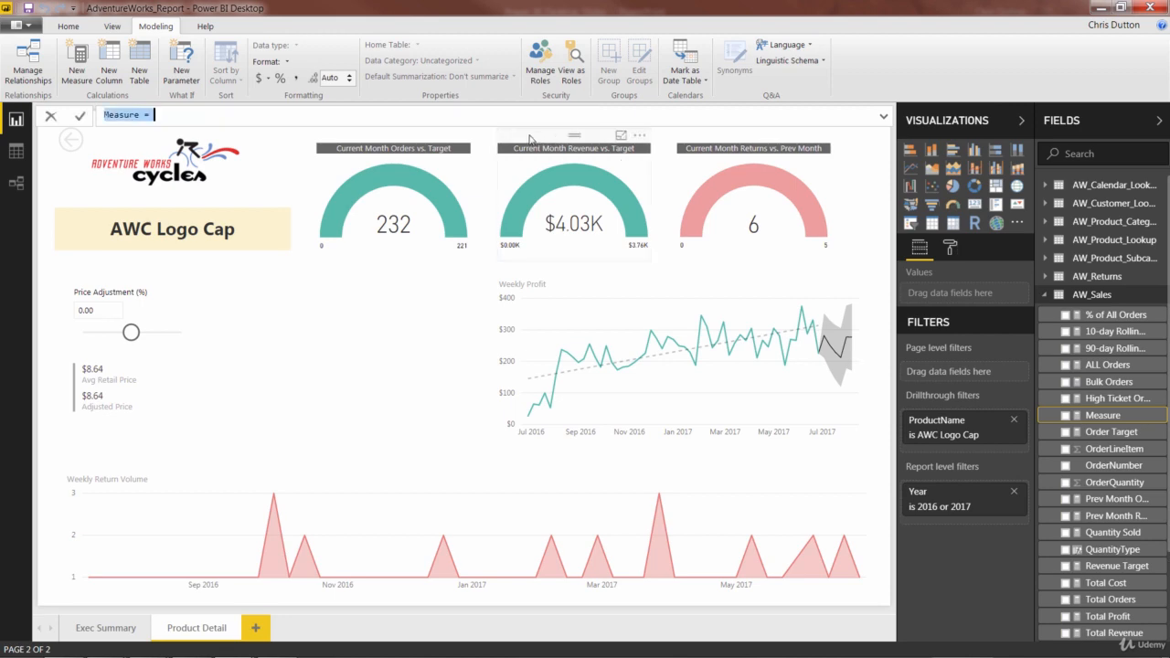
key(ctrl+v)
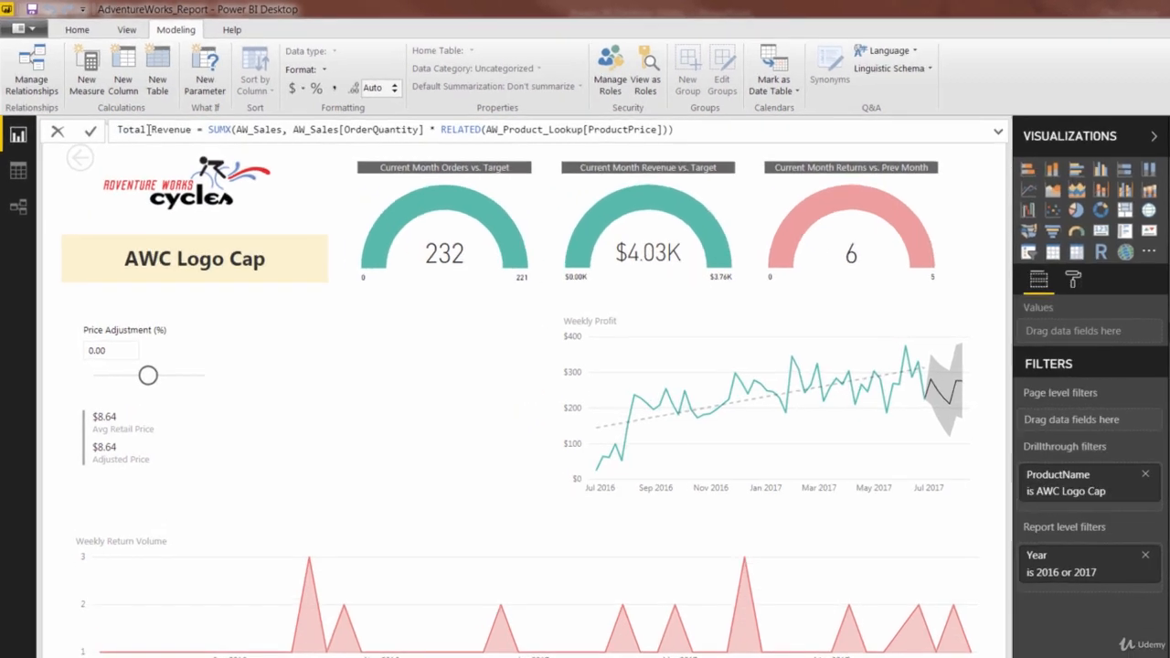
drag(130, 115, 98, 115)
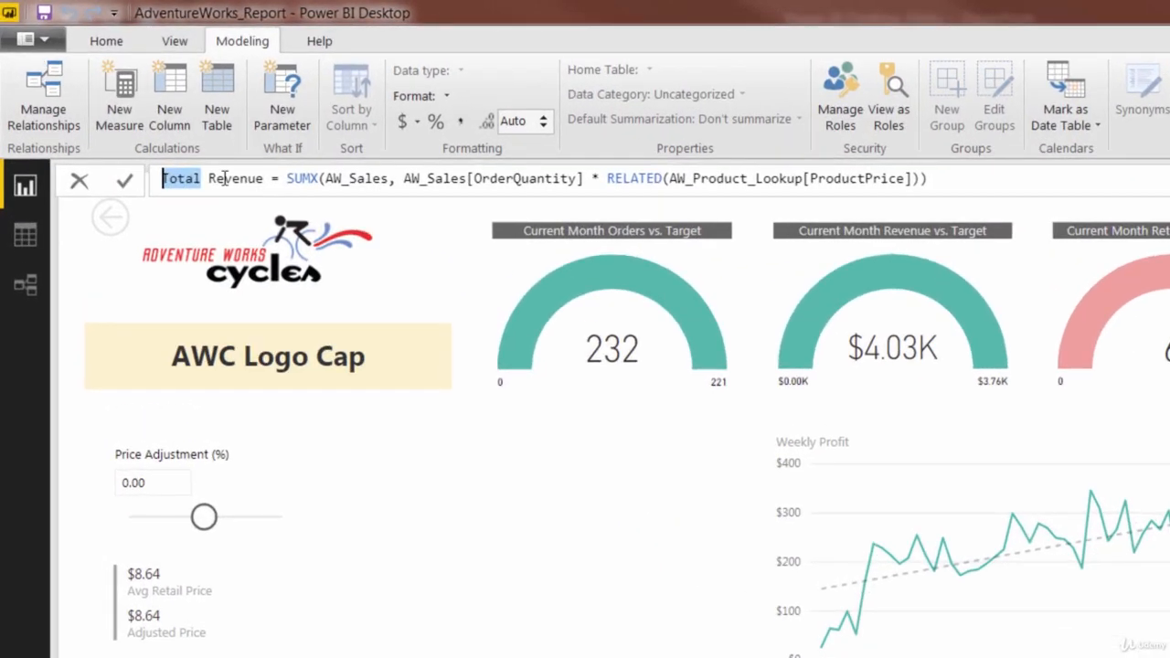
text(Adjuste)
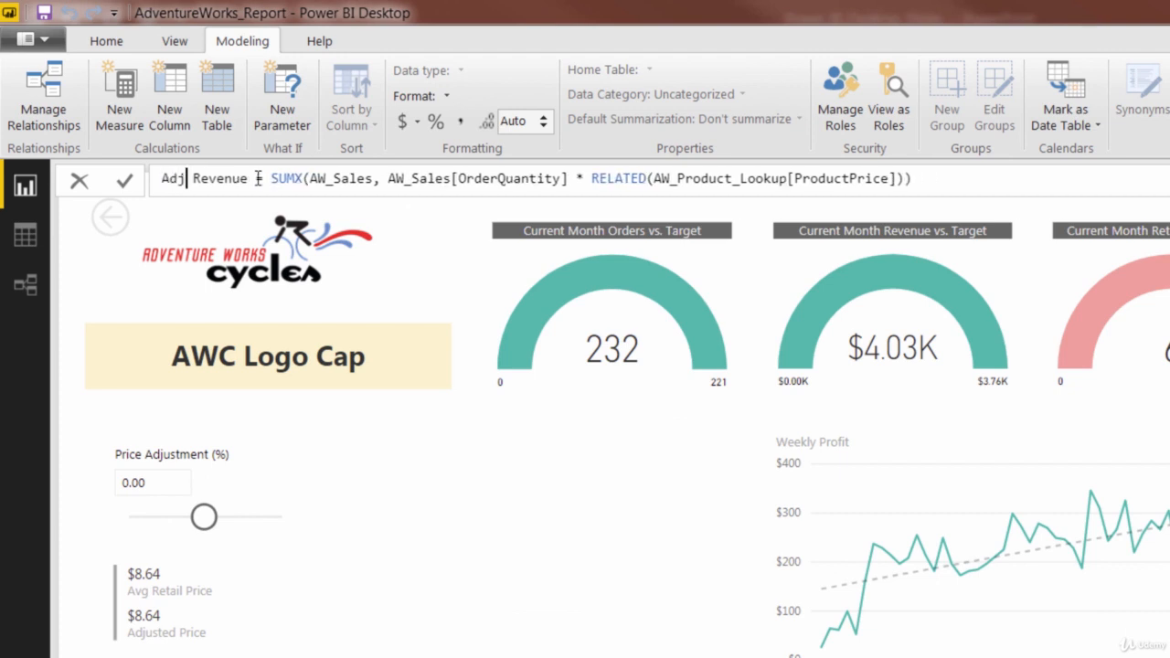
text(d)
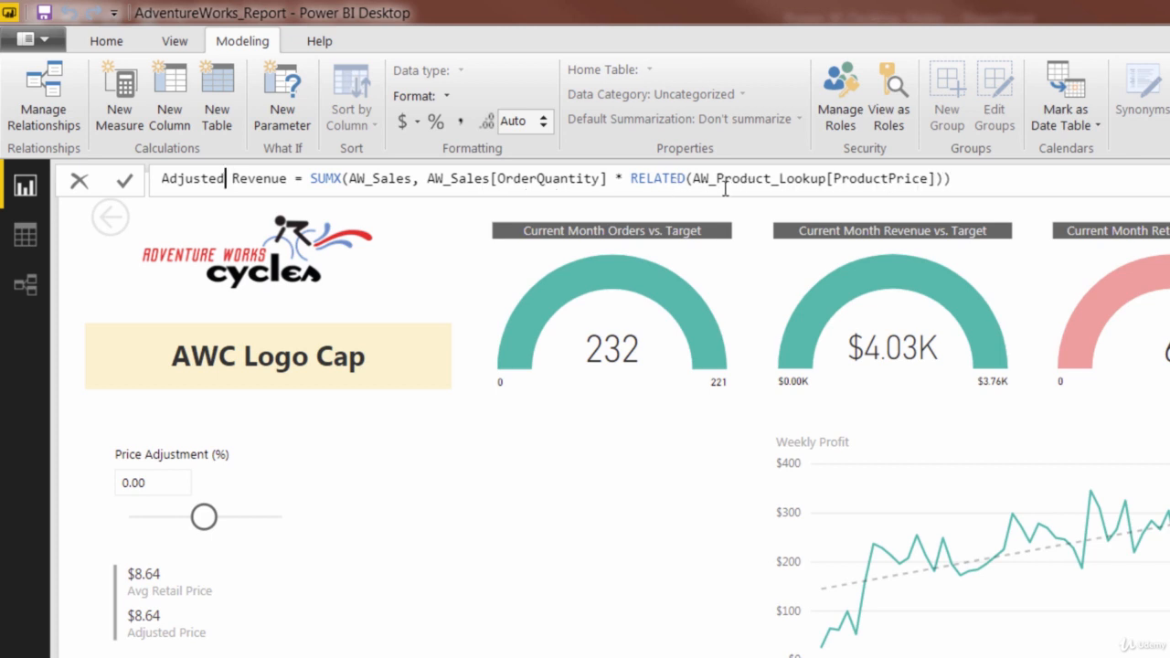
Step: Replace RELATED(AW_Product_Lookup[ProductPrice]) with [Adjusted Price] in the Adjusted Revenue formula and commit the measure
click(925, 180)
key(BackSpace)
key(BackSpace)
key(BackSpace)
key(BackSpace)
key(BackSpace)
key(BackSpace)
key(BackSpace)
key(BackSpace)
key(BackSpace)
key(BackSpace)
key(BackSpace)
key(BackSpace)
key(BackSpace)
key(BackSpace)
key(BackSpace)
key(BackSpace)
key(BackSpace)
key(BackSpace)
key(BackSpace)
key(BackSpace)
key(BackSpace)
key(BackSpace)
key(BackSpace)
key(BackSpace)
key(BackSpace)
key(BackSpace)
key(BackSpace)
key(BackSpace)
key(BackSpace)
key(BackSpace)
key(BackSpace)
key(BackSpace)
key(BackSpace)
key(BackSpace)
key(BackSpace)
key(BackSpace)
key(BackSpace)
key(BackSpace)
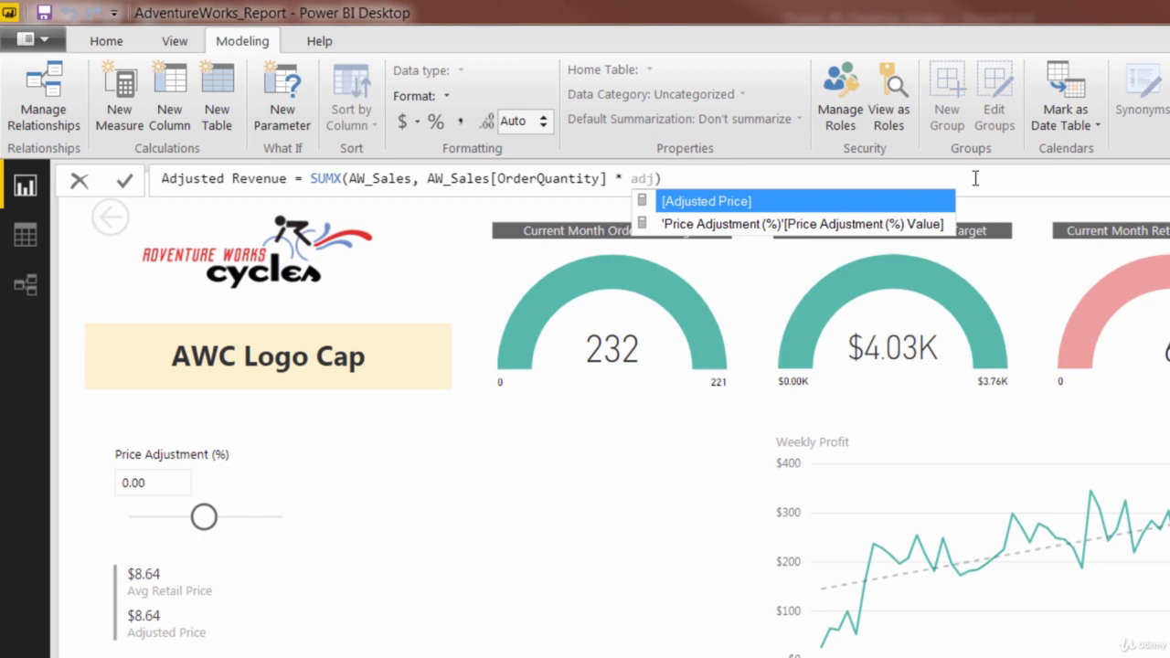
key(Tab)
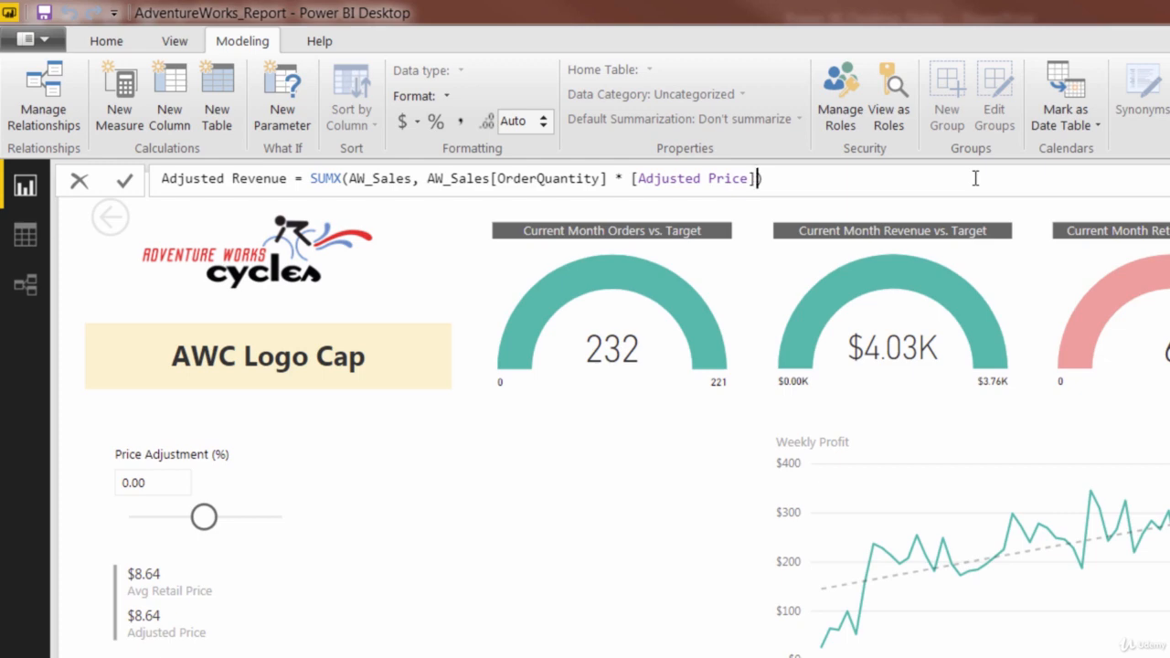
key(Return)
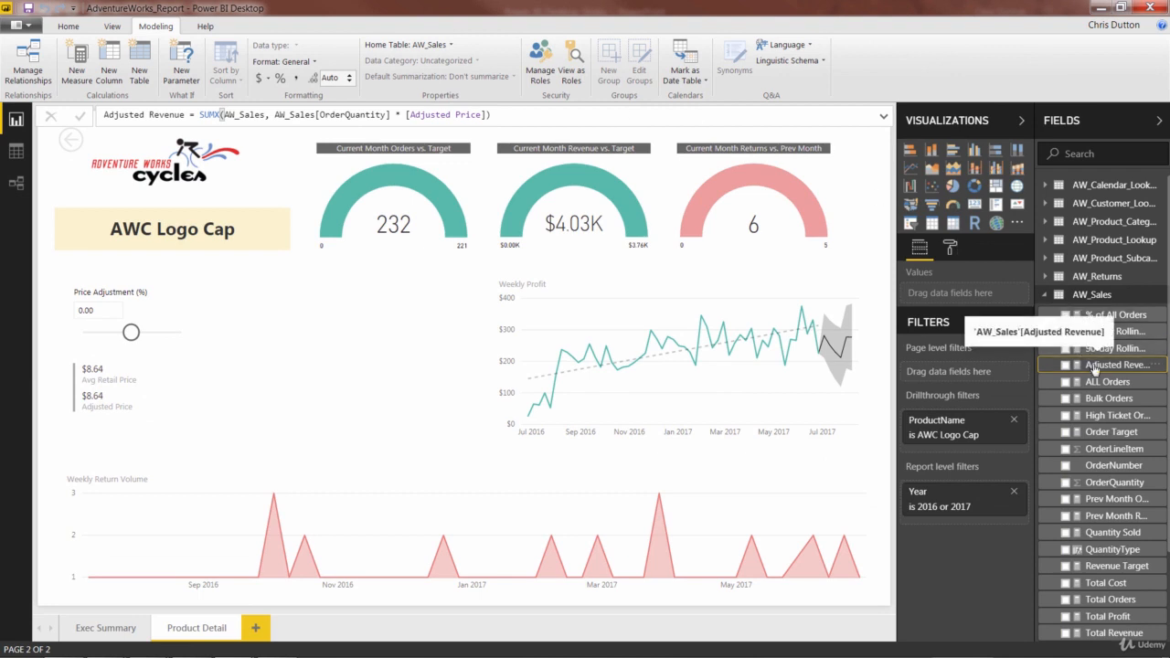
Step: Create a measure in the AW_Sales table with the formula Adjusted Profit = [Adjusted Revenue] - [Total Cost]
right_click(1095, 295)
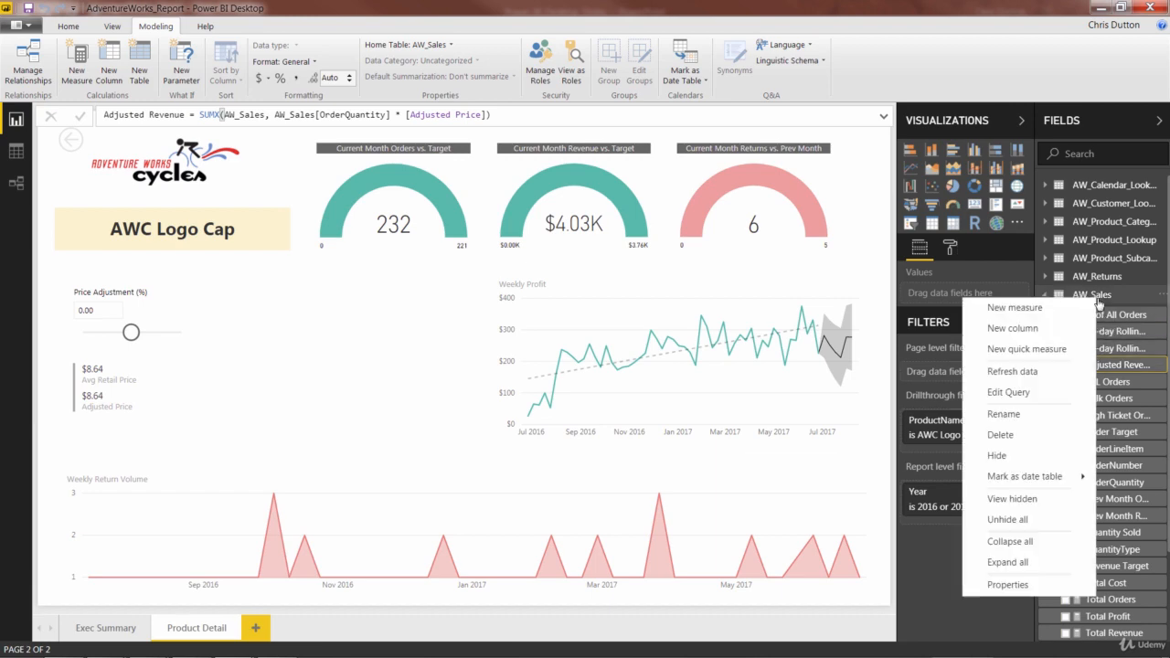
click(1071, 318)
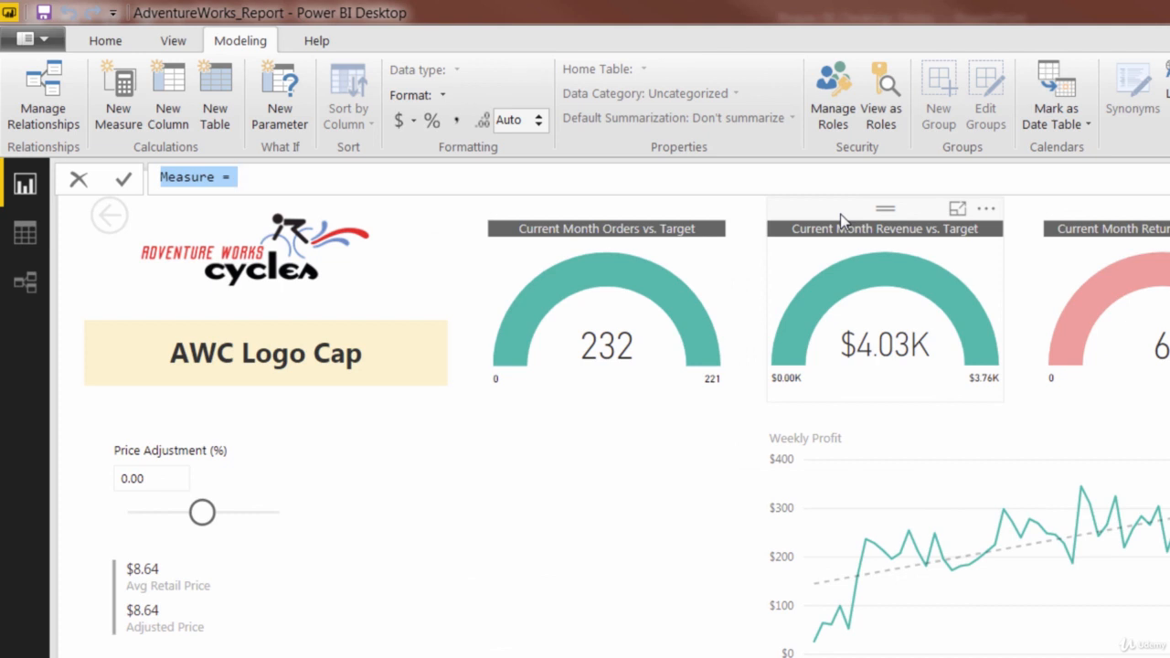
text(Adjust)
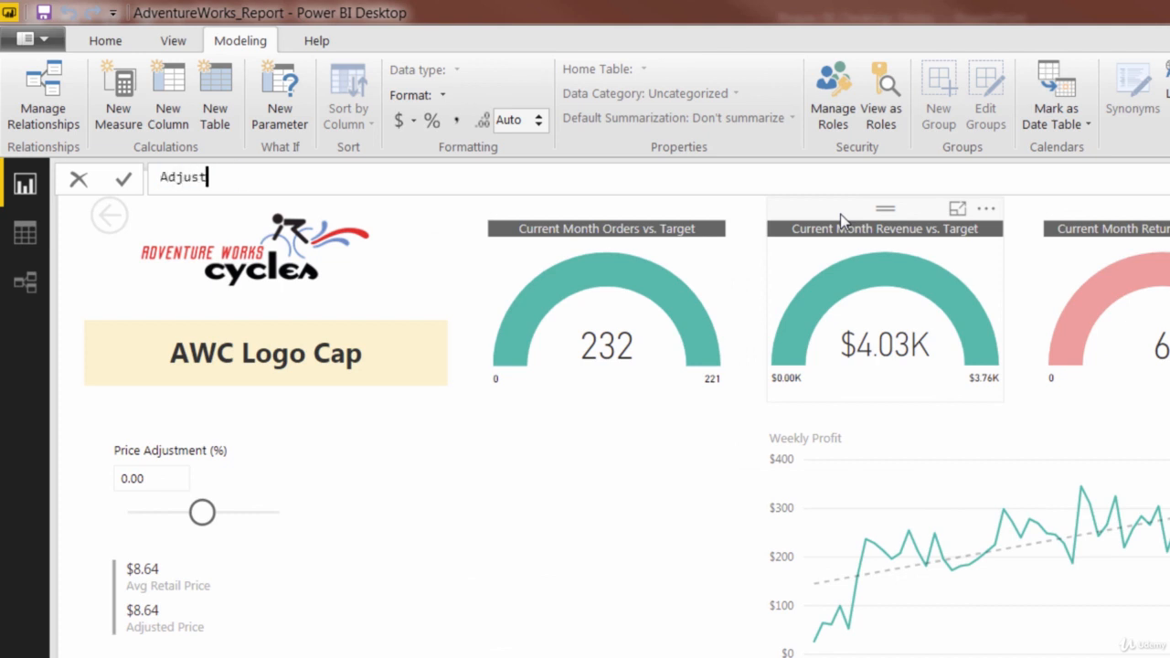
text(ed Profit = Adju)
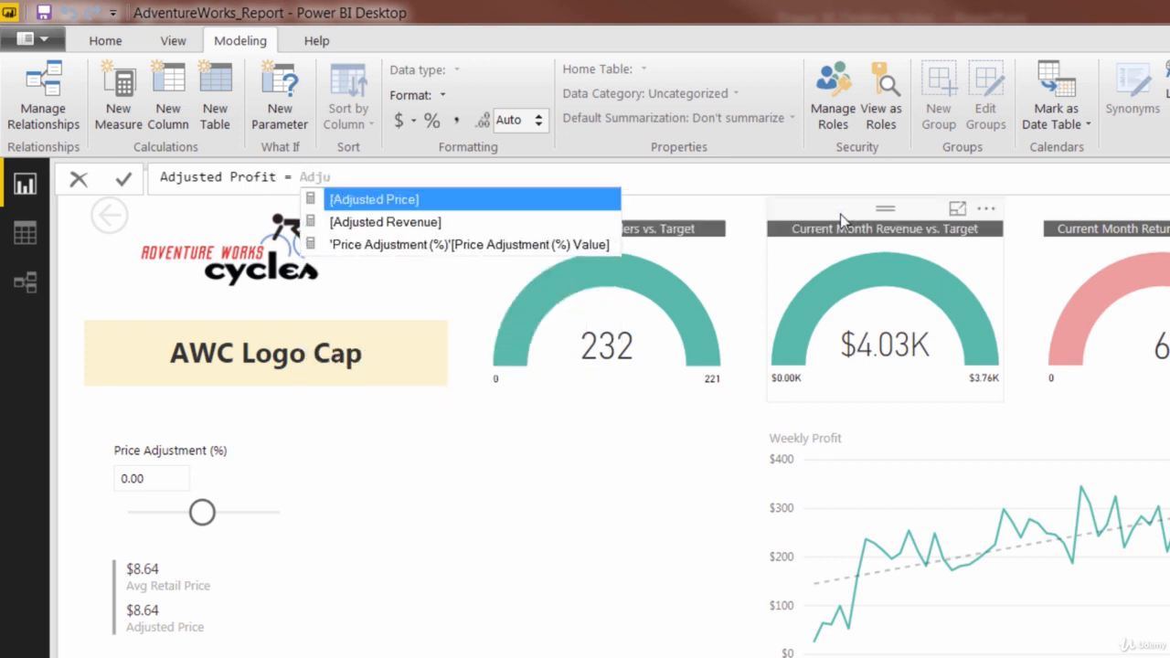
key(Down)
key(Tab)
text(- tot)
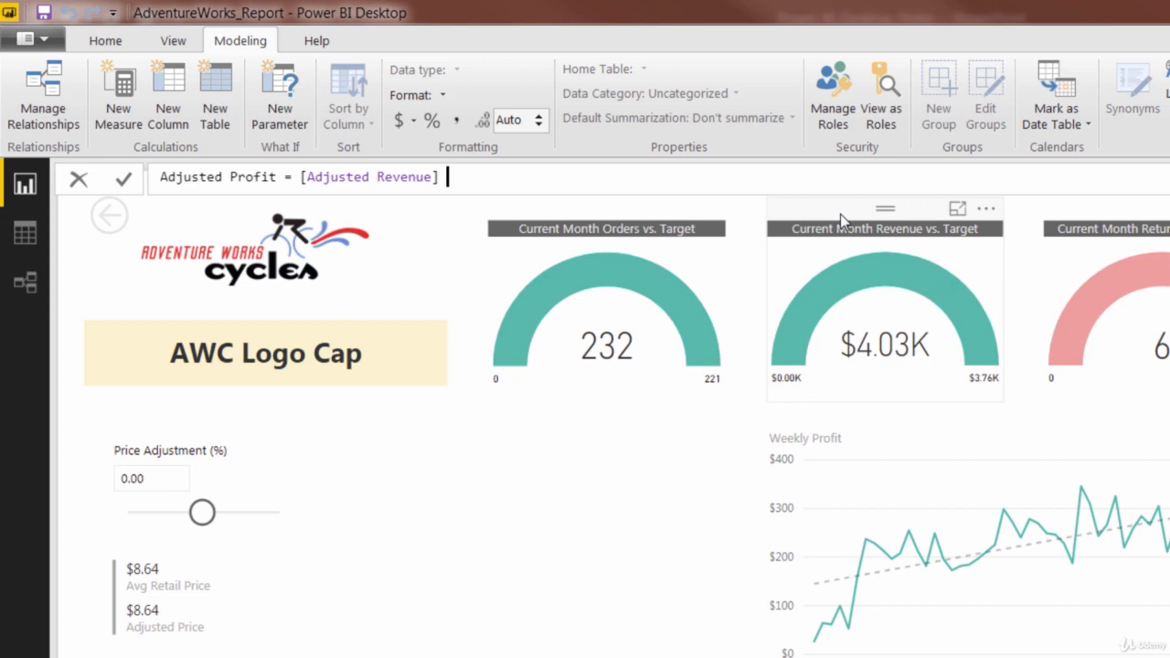
text(al)
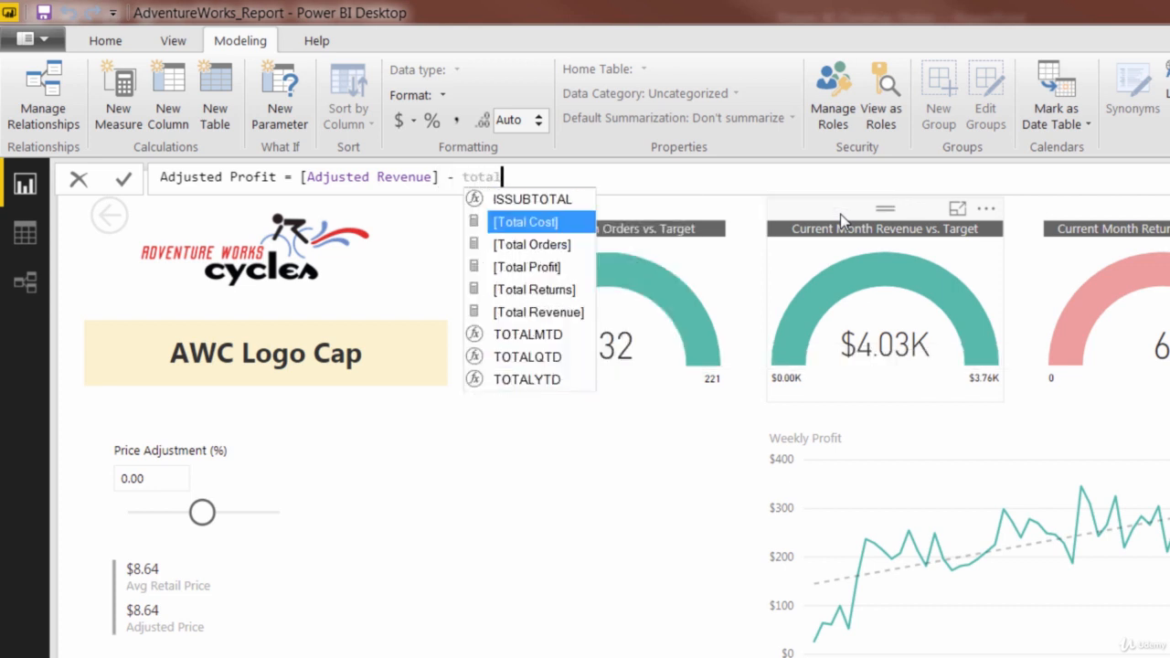
key(Tab)
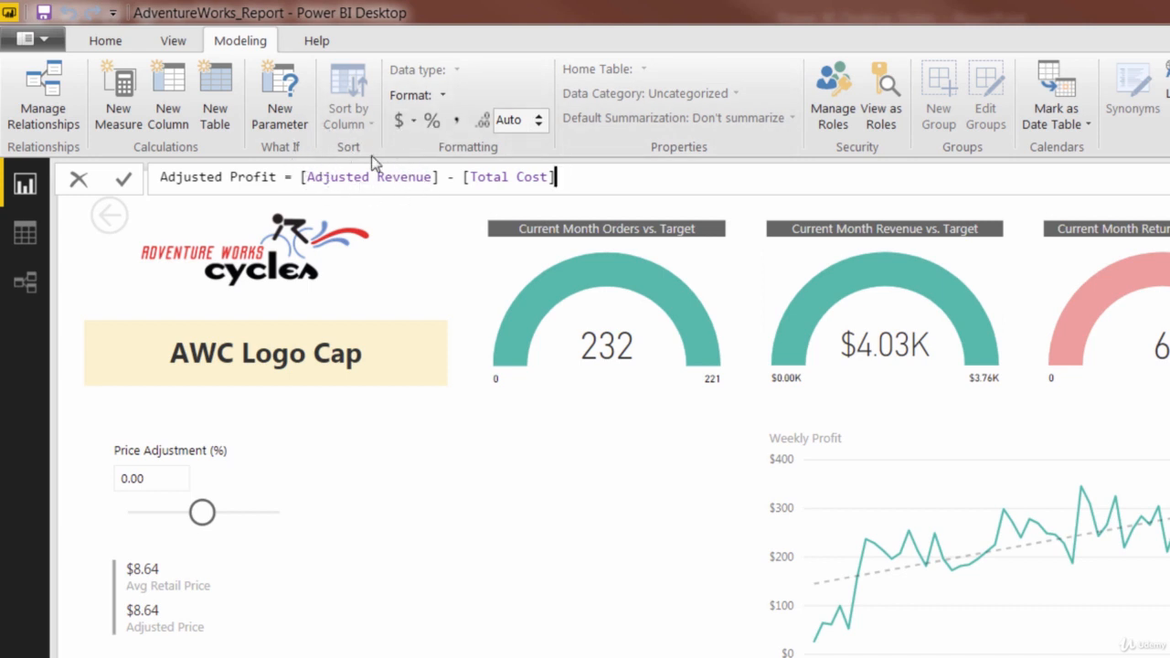
key(Return)
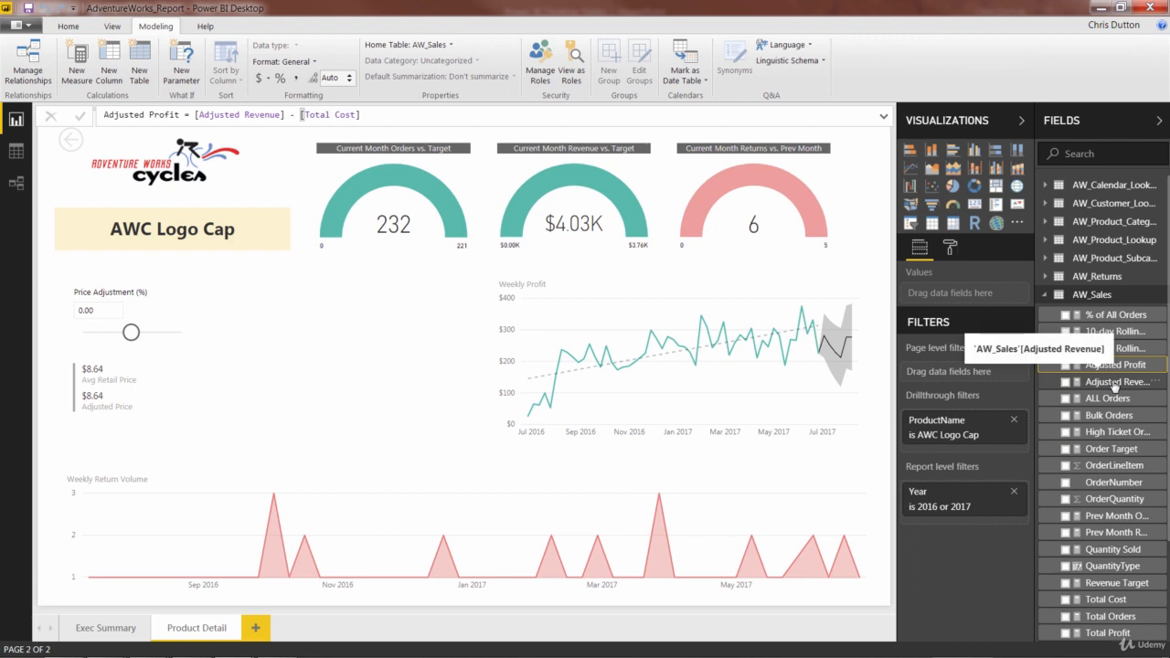
Step: Narrow the Weekly Profit line chart and place a duplicate of it between the price slicer and the original chart
click(643, 276)
drag(495, 357, 517, 359)
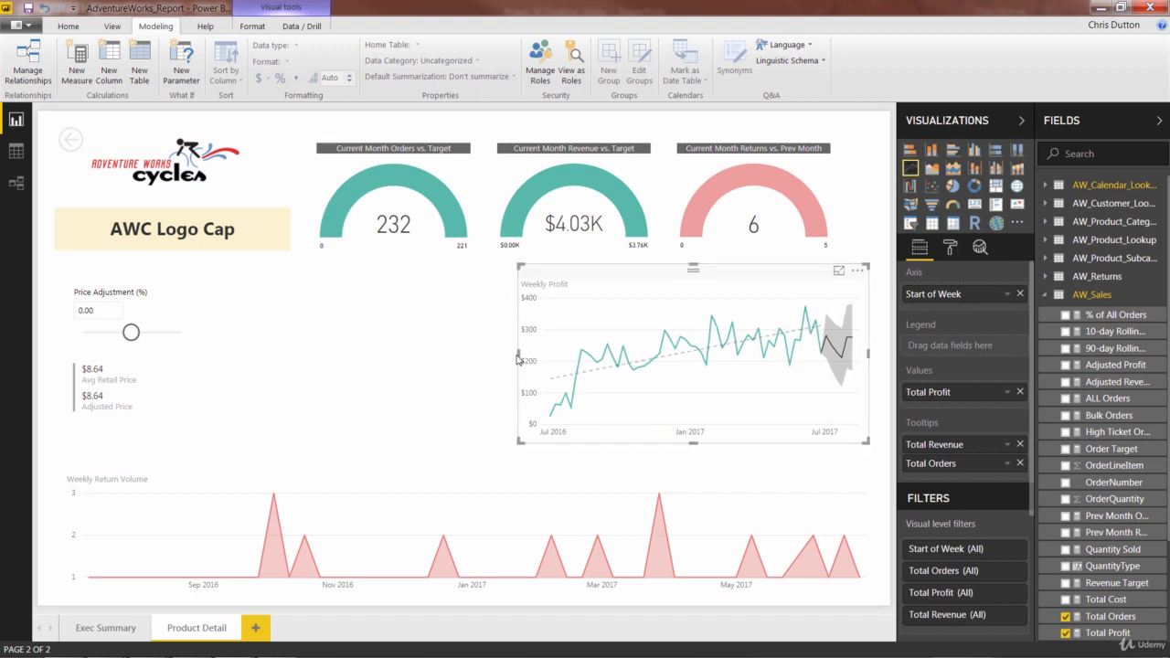
click(318, 331)
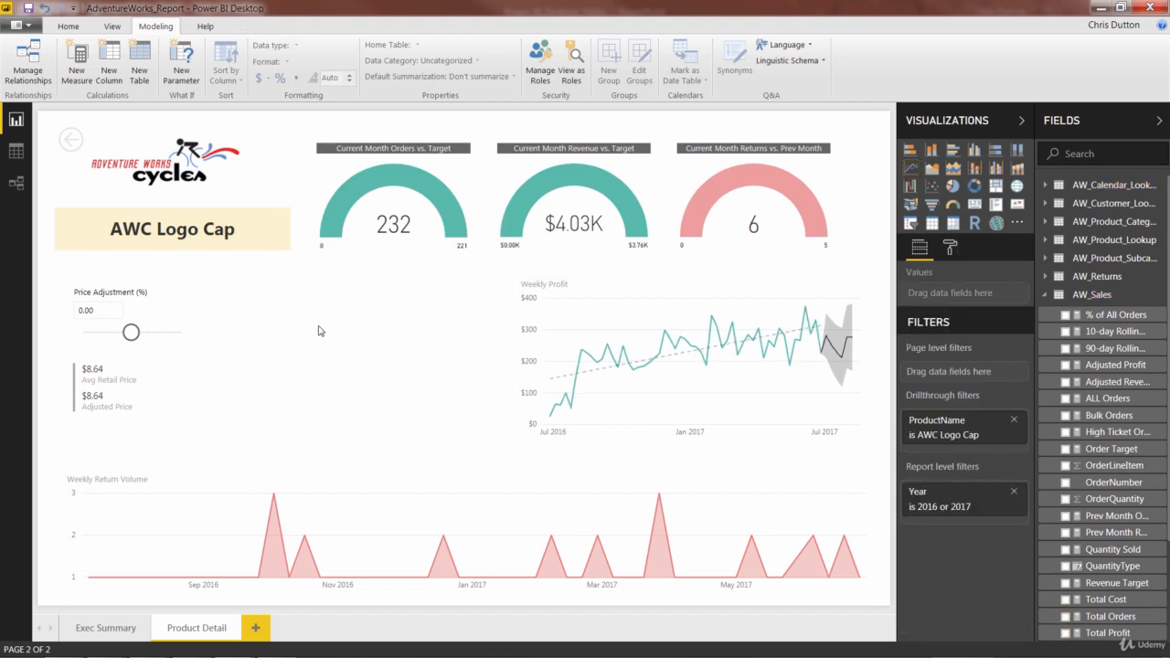
click(646, 285)
drag(647, 284, 337, 274)
drag(493, 277, 454, 270)
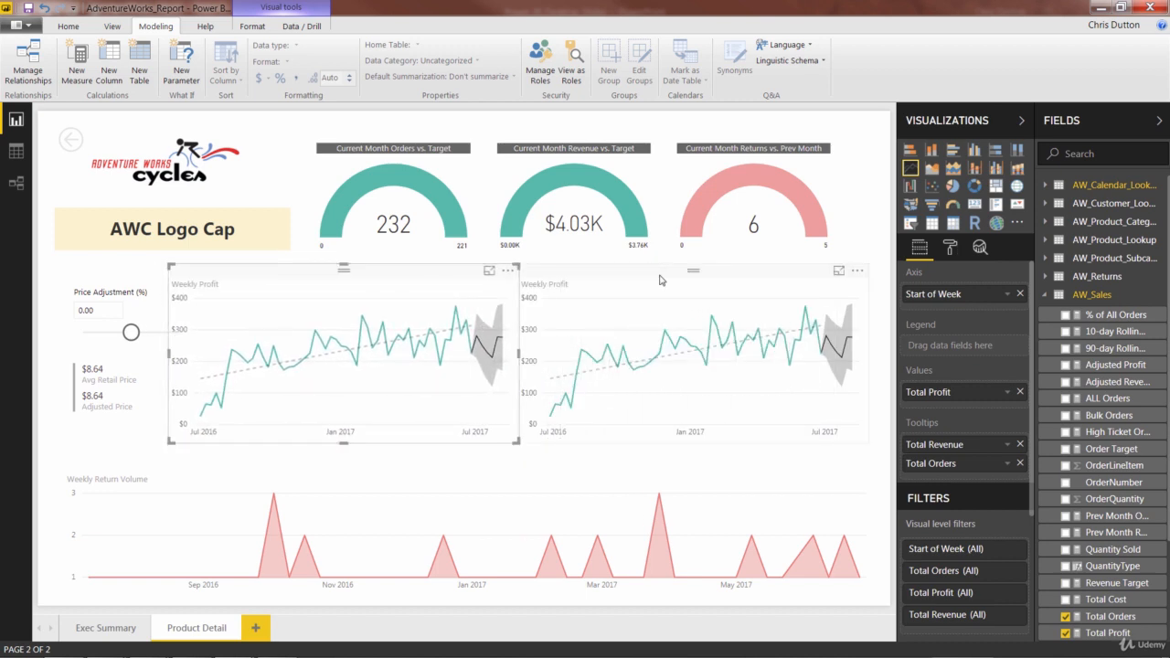
Step: Shift both Weekly Profit charts slightly down, and narrow the duplicate so it clears the price slicer
drag(661, 279, 672, 286)
drag(408, 286, 410, 291)
drag(175, 359, 198, 361)
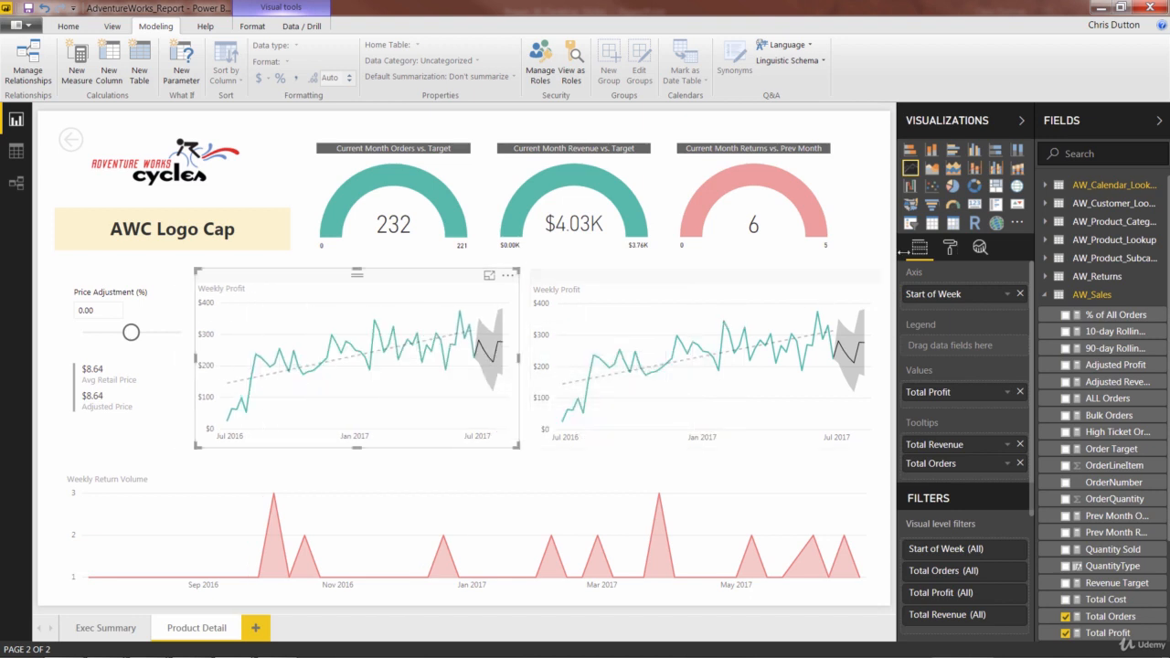
Step: Remove the trend line and the forecast from the duplicate Weekly Profit chart beside the price slicer
click(984, 249)
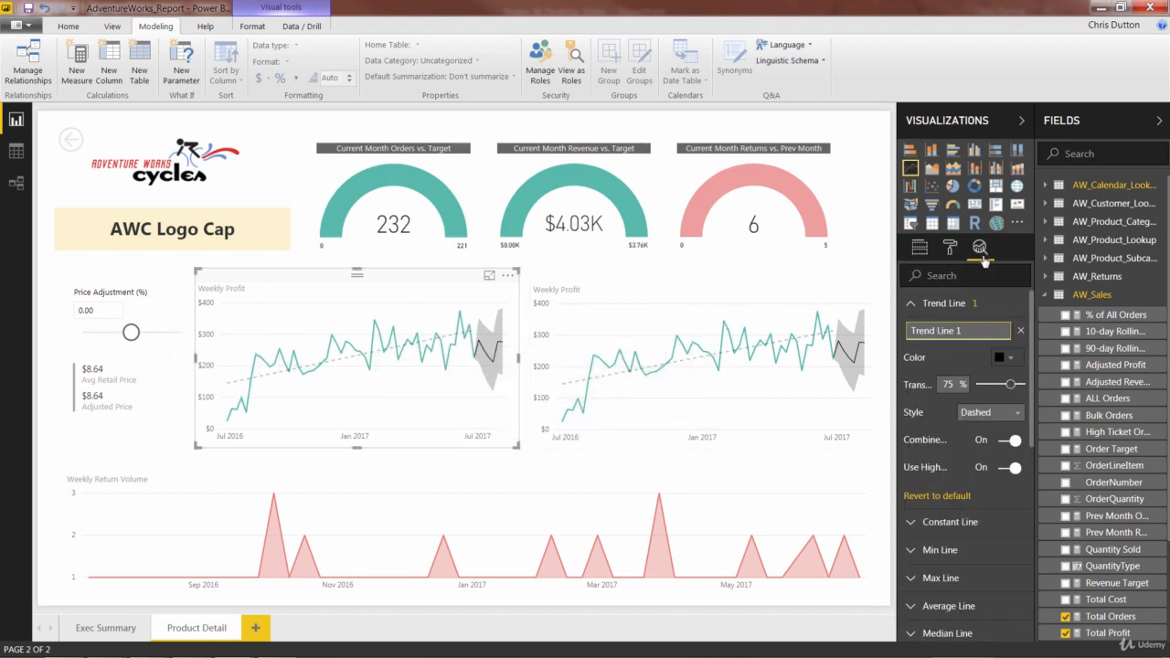
click(1021, 331)
click(917, 312)
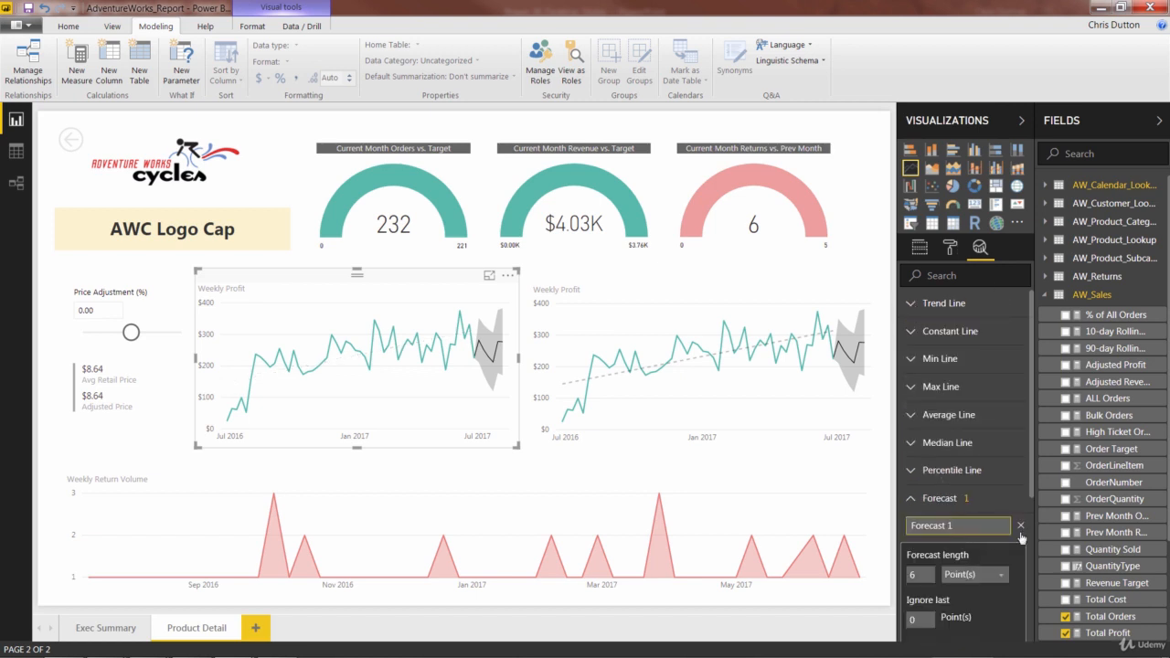
click(1018, 528)
click(911, 498)
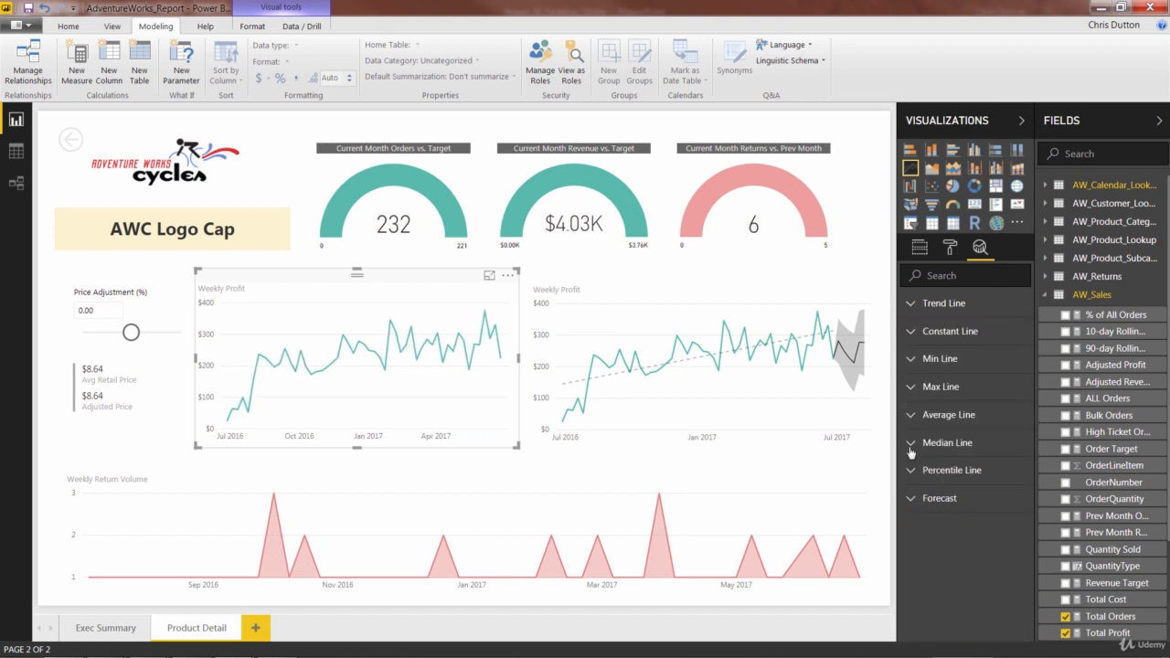
Step: Add the Adjusted Profit measure to the duplicate Weekly Profit chart's values alongside Total Profit
click(918, 248)
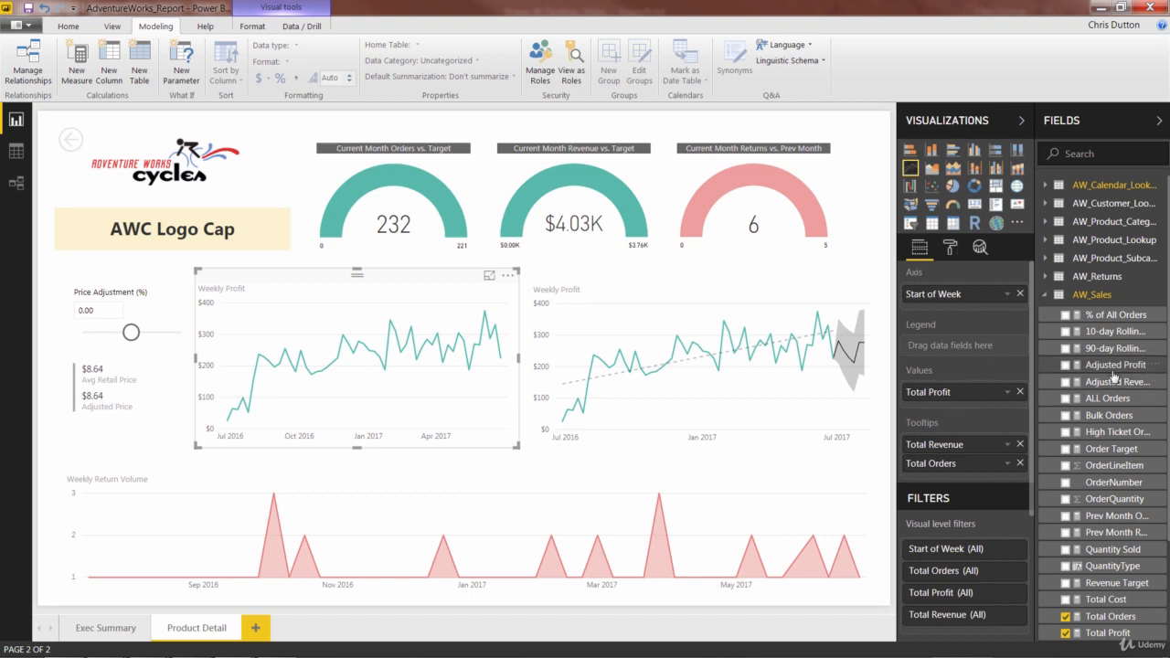
drag(1117, 365, 978, 406)
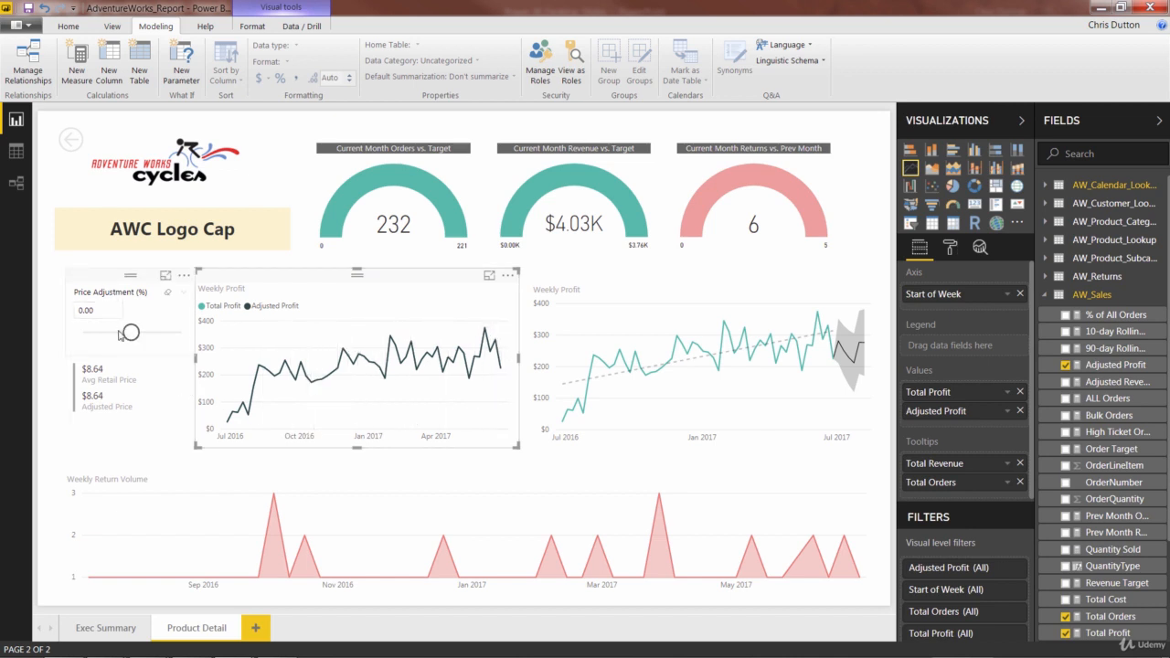
Step: Test the price adjustment at 0.20, -0.20, -0.50 and -0.10, comparing Adjusted Profit with Total Profit in the chart
drag(120, 334, 140, 335)
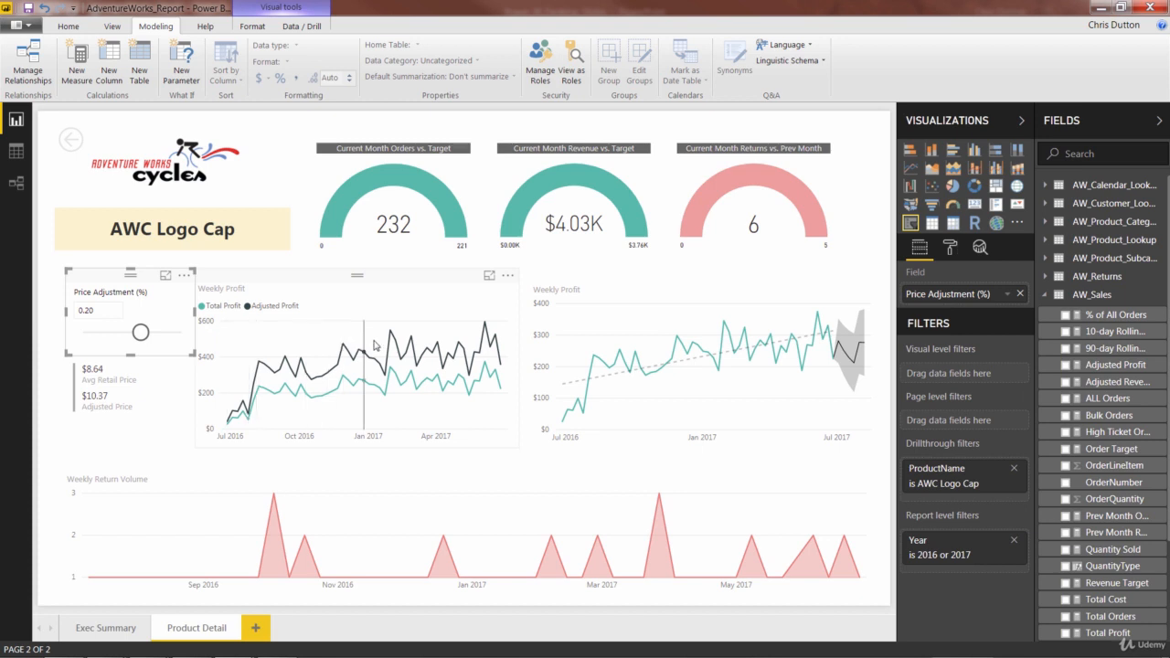
mouse_move(393, 343)
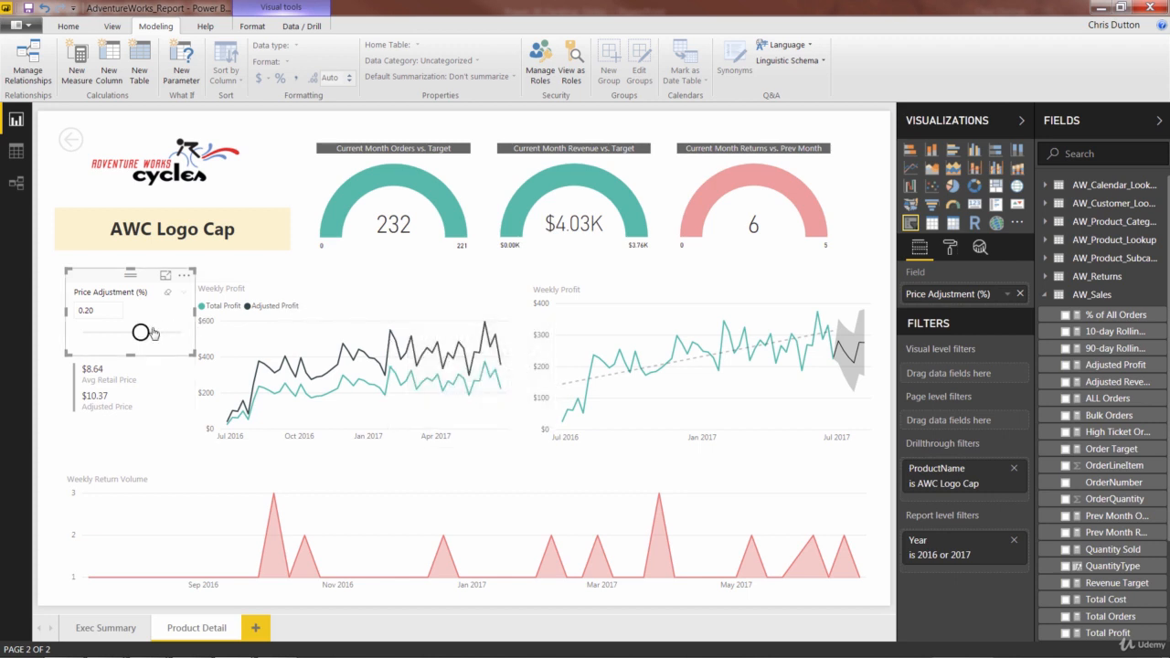
drag(140, 332, 122, 333)
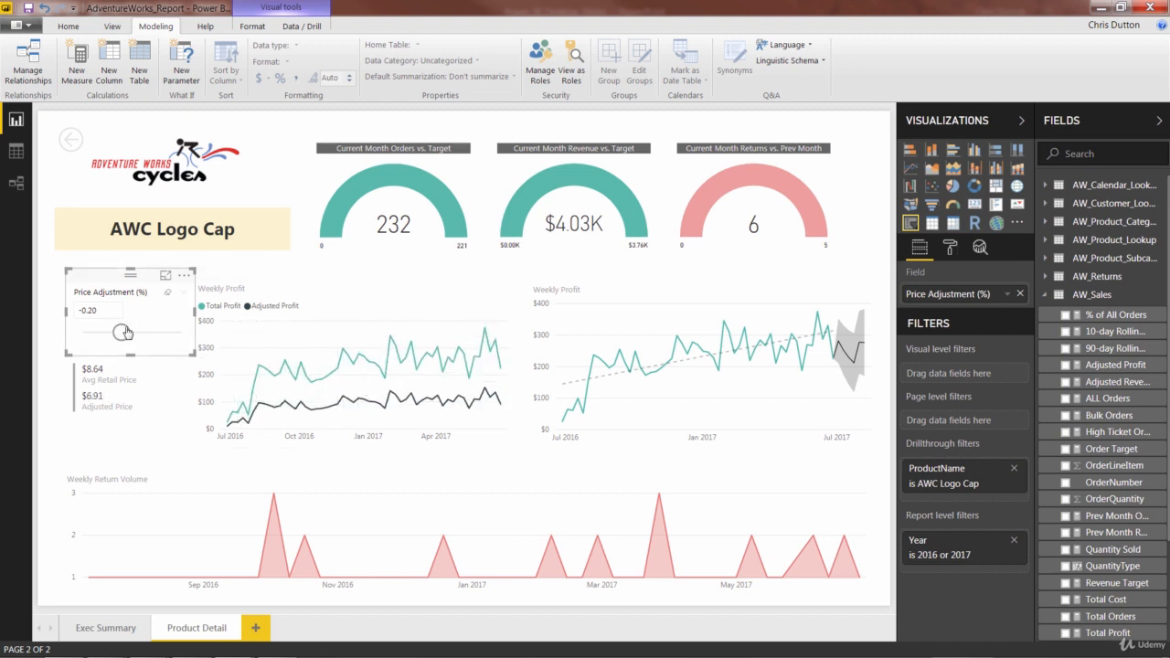
drag(128, 331, 111, 335)
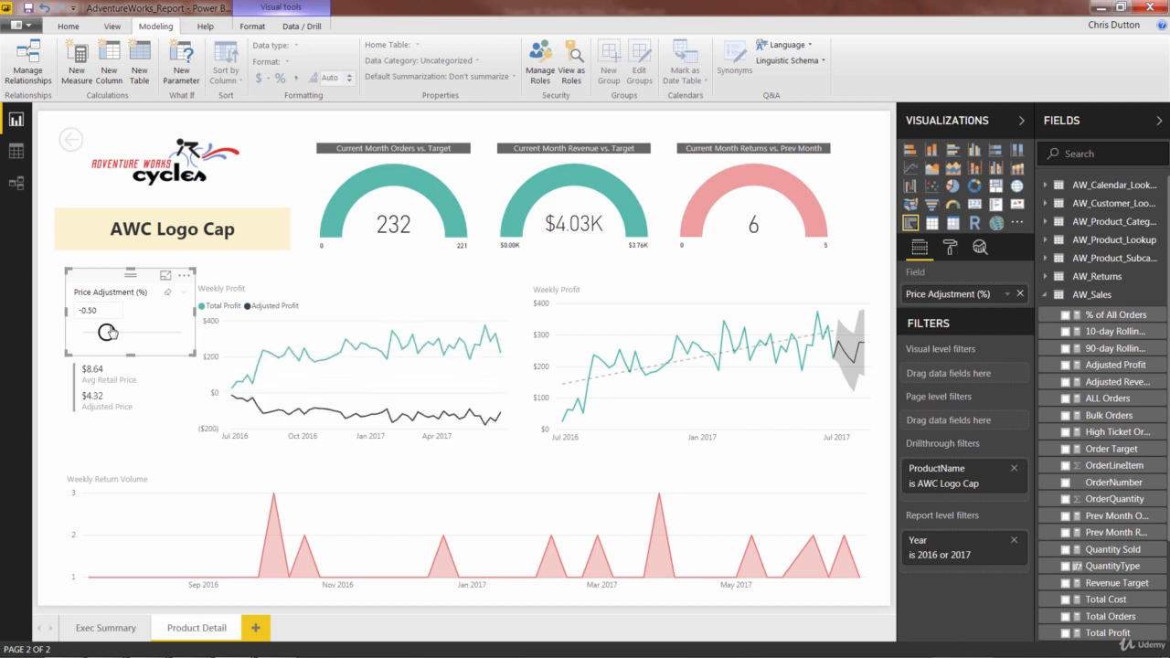
mouse_move(312, 409)
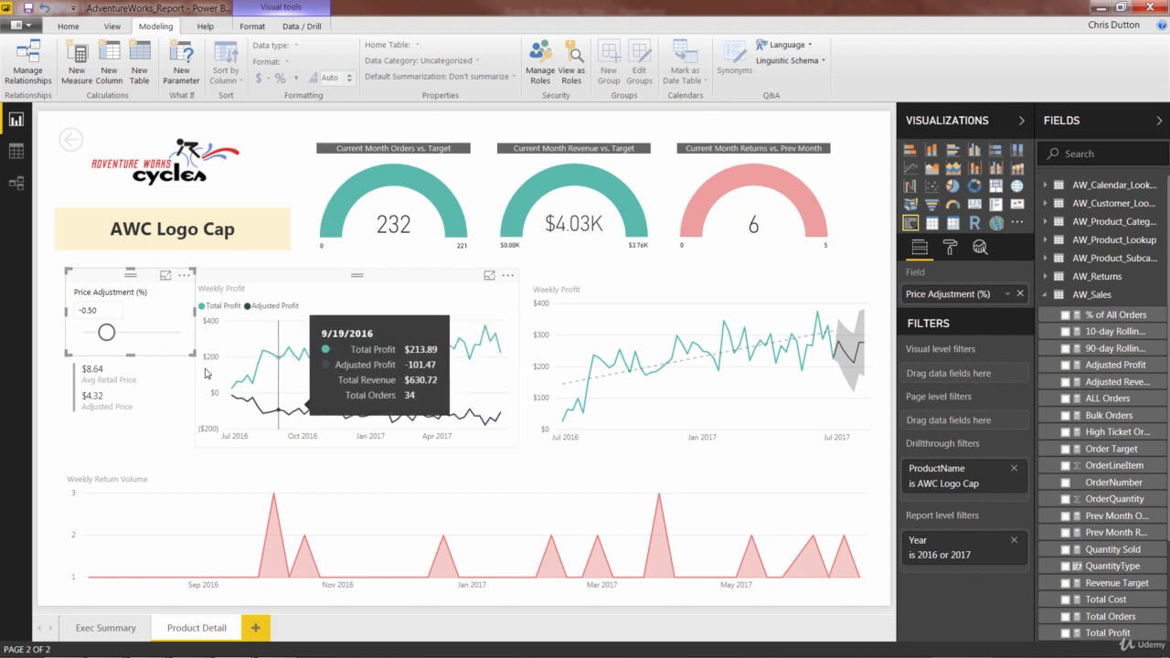
drag(106, 333, 127, 333)
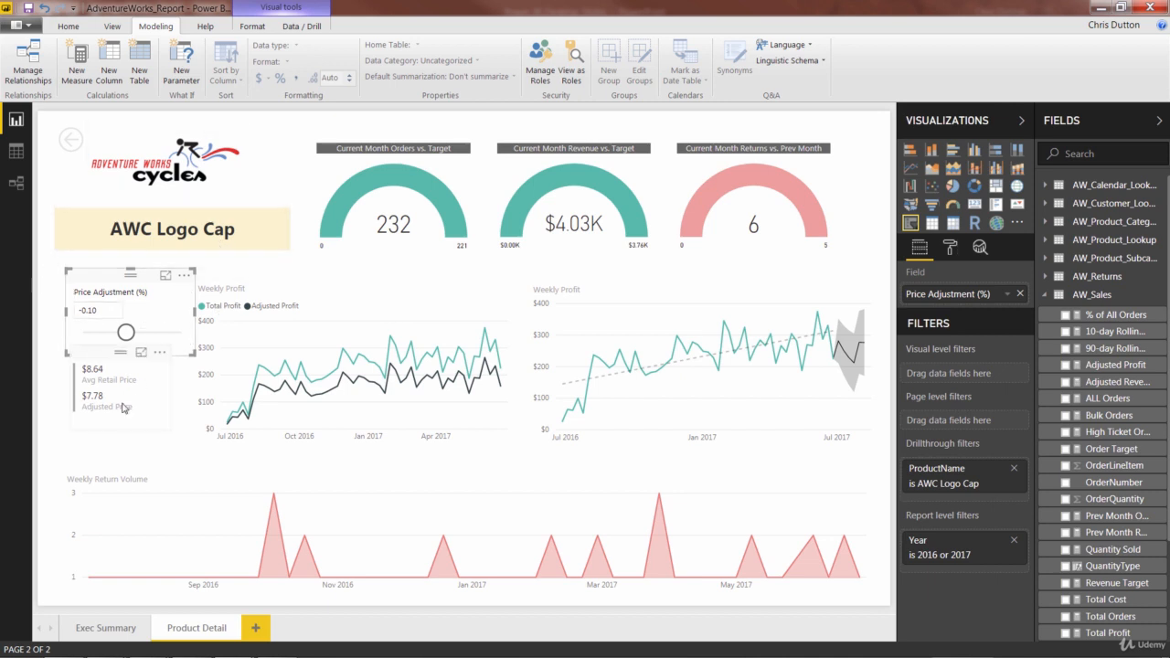
click(94, 447)
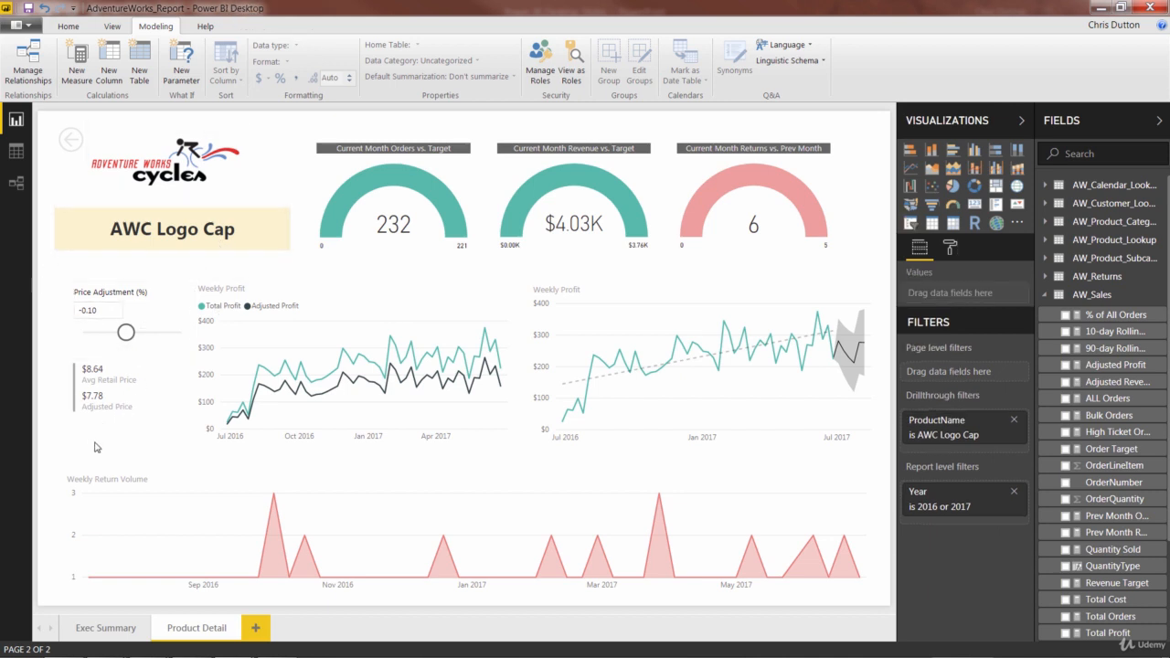
Step: Drill through from Water Bottle - 30 oz. on Exec Summary to Product Detail and set the price adjustment to 0.40
click(102, 628)
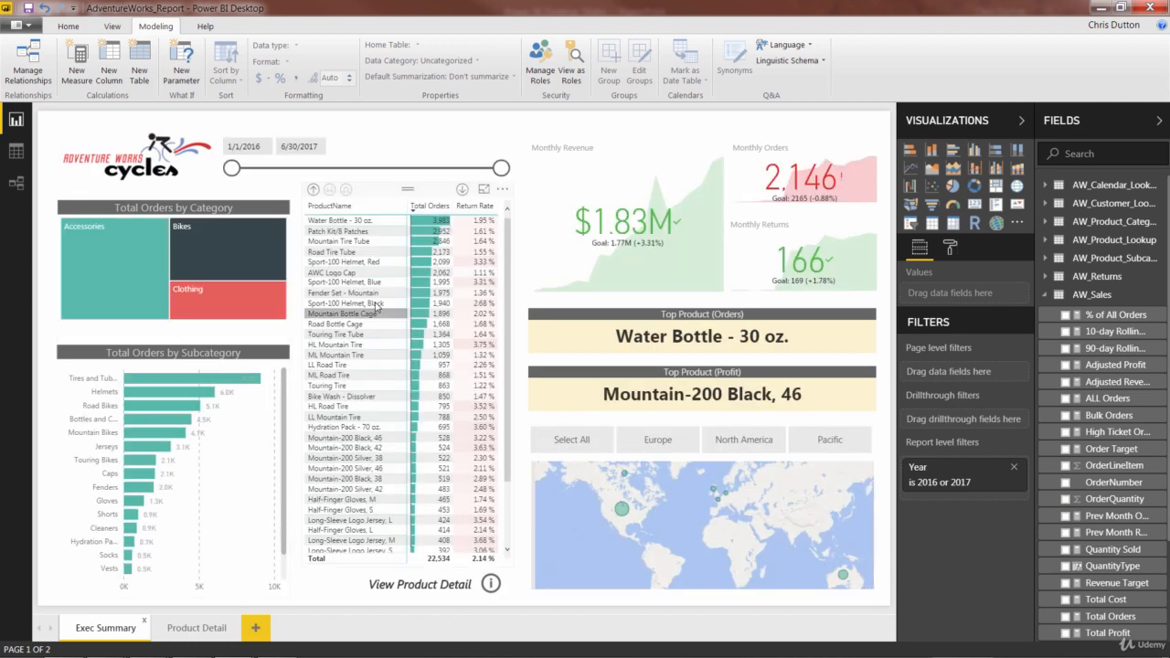
right_click(352, 226)
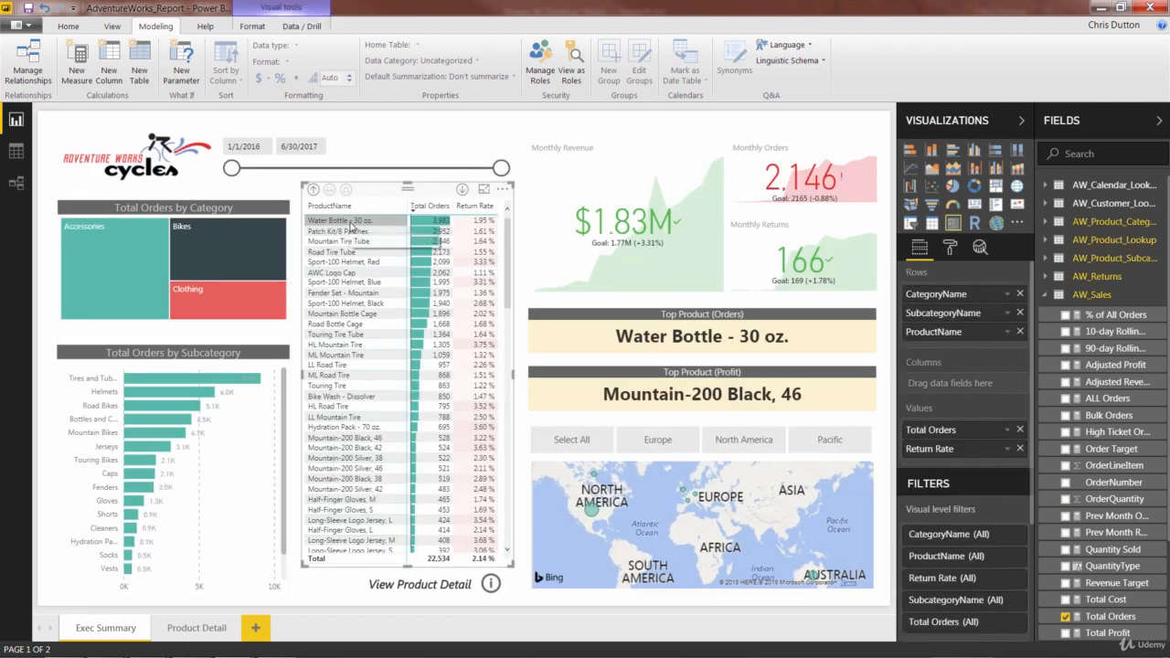
mouse_move(421, 274)
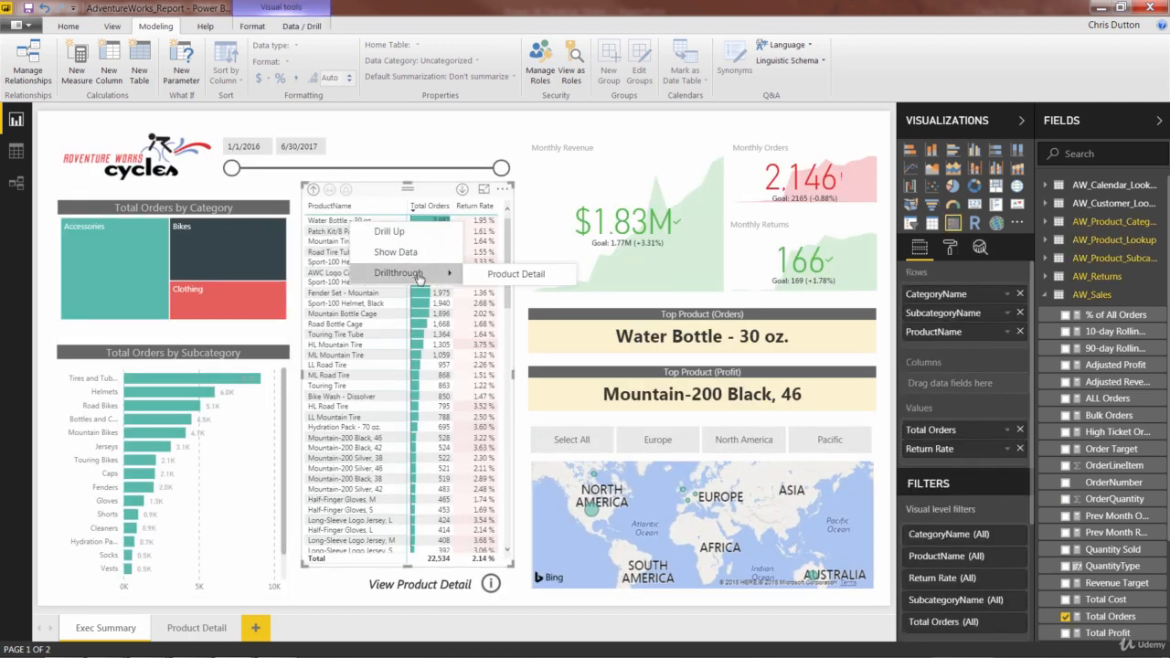
click(484, 274)
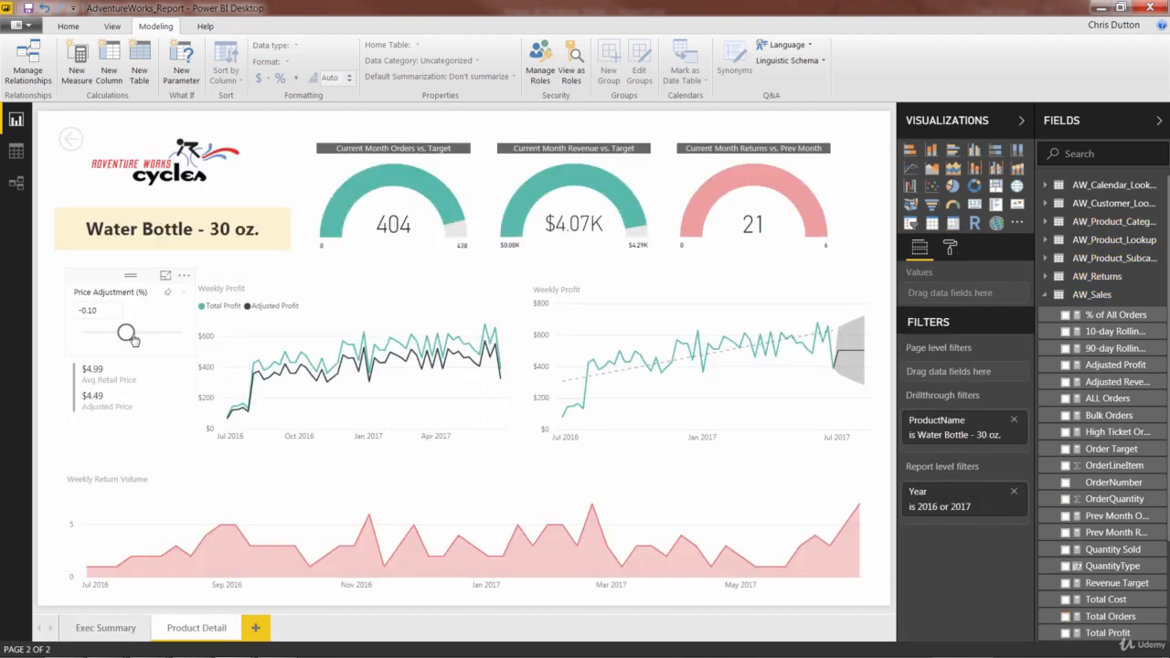
drag(126, 331, 152, 336)
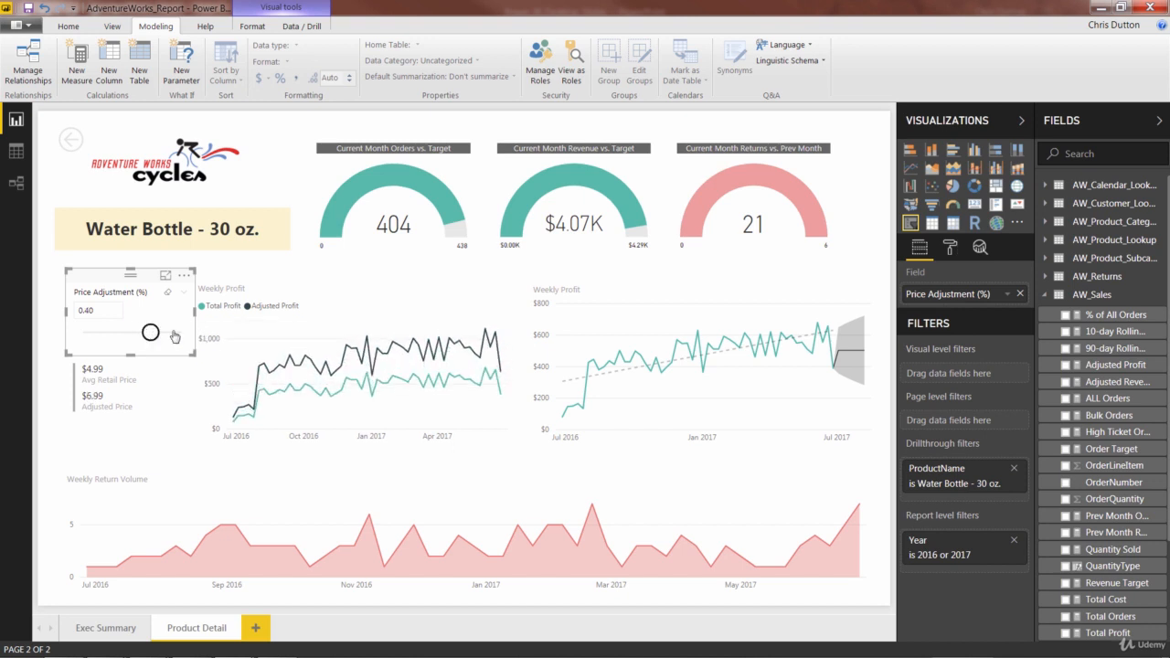
mouse_move(491, 353)
Step: Narrow the Price Adjustment (%) slicer to match the price card below it and reset its value to 0.00
drag(192, 313, 118, 335)
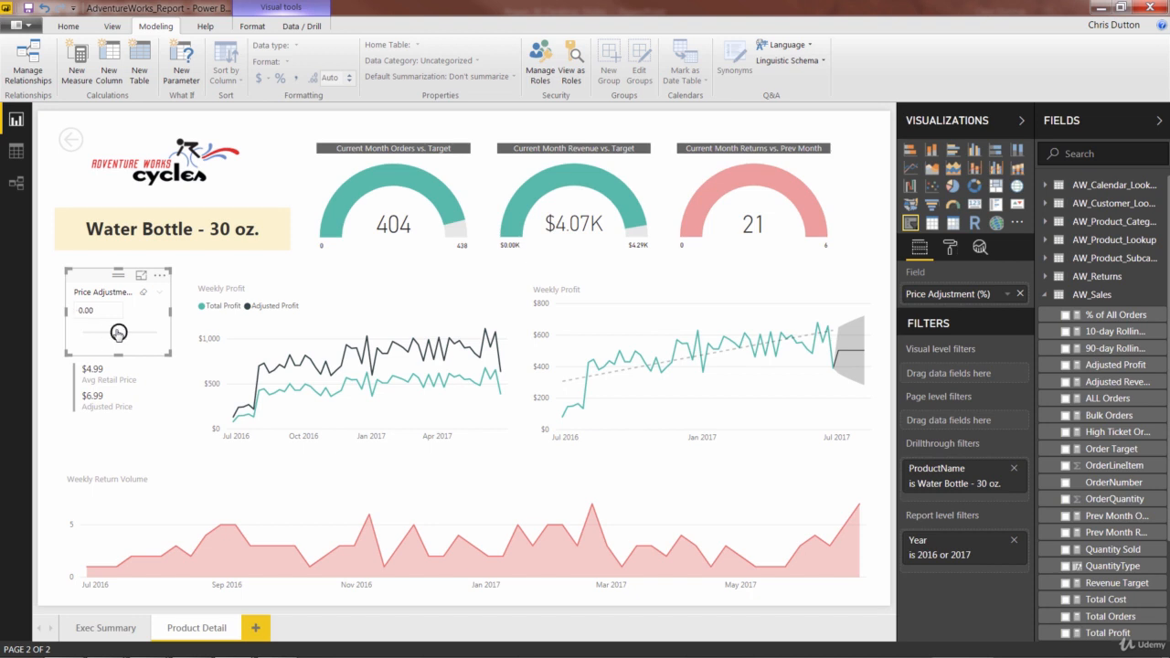
click(159, 416)
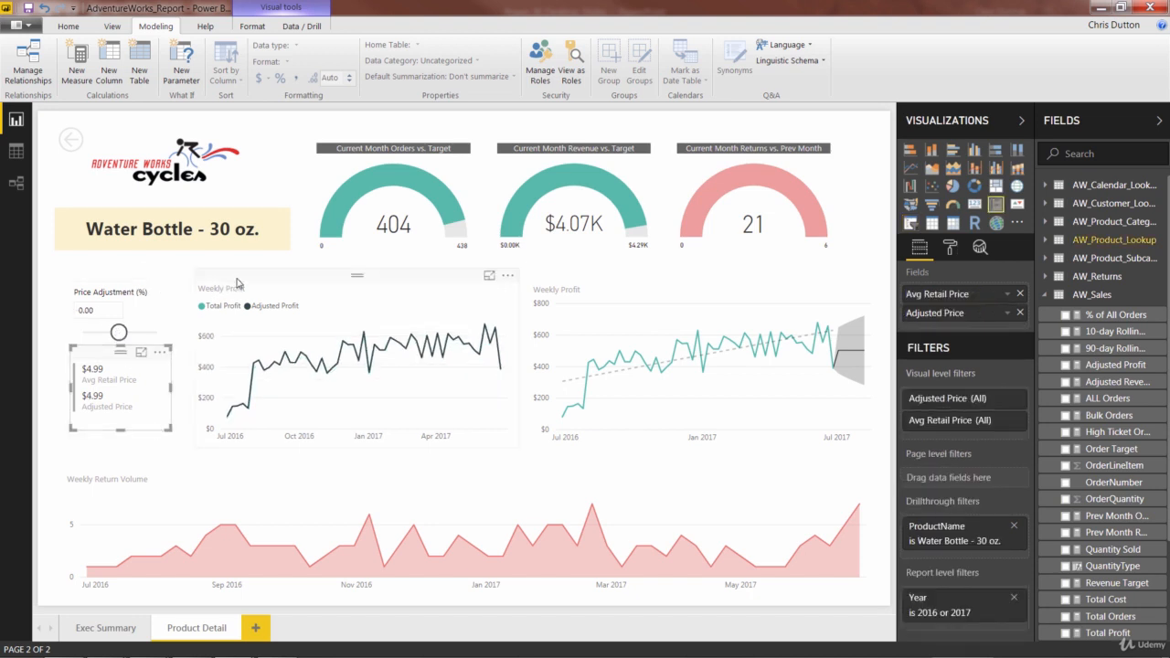
Step: Widen the Weekly Profit chart comparing total and adjusted profit so it extends toward the narrowed price slicer
click(236, 283)
drag(195, 361, 173, 360)
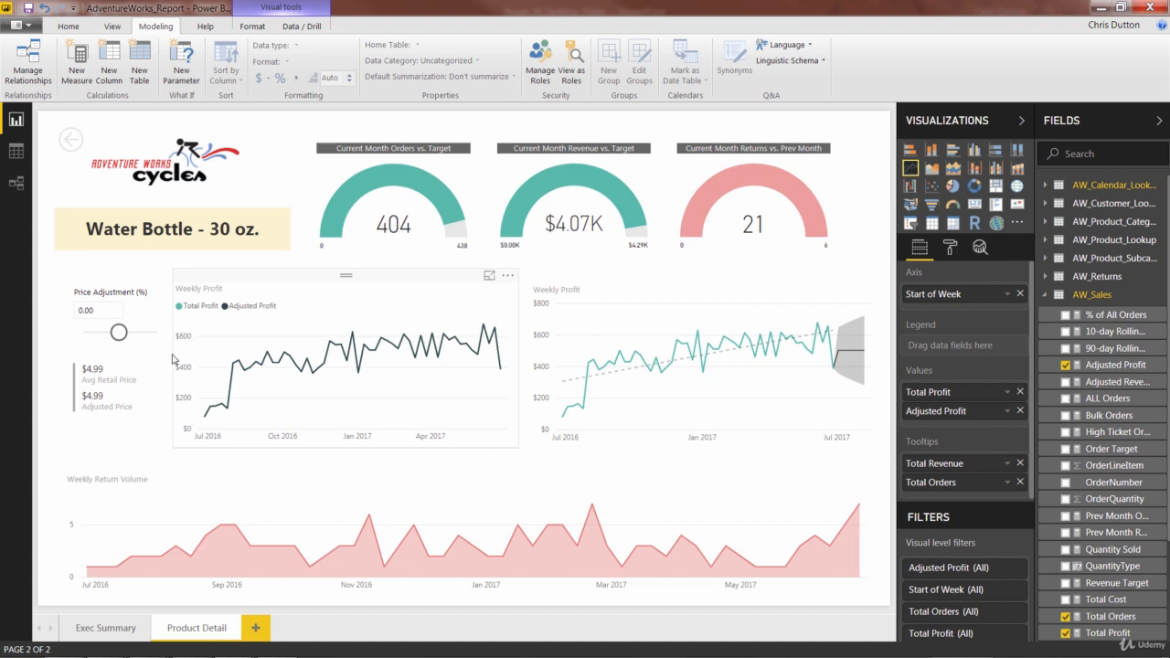
click(188, 454)
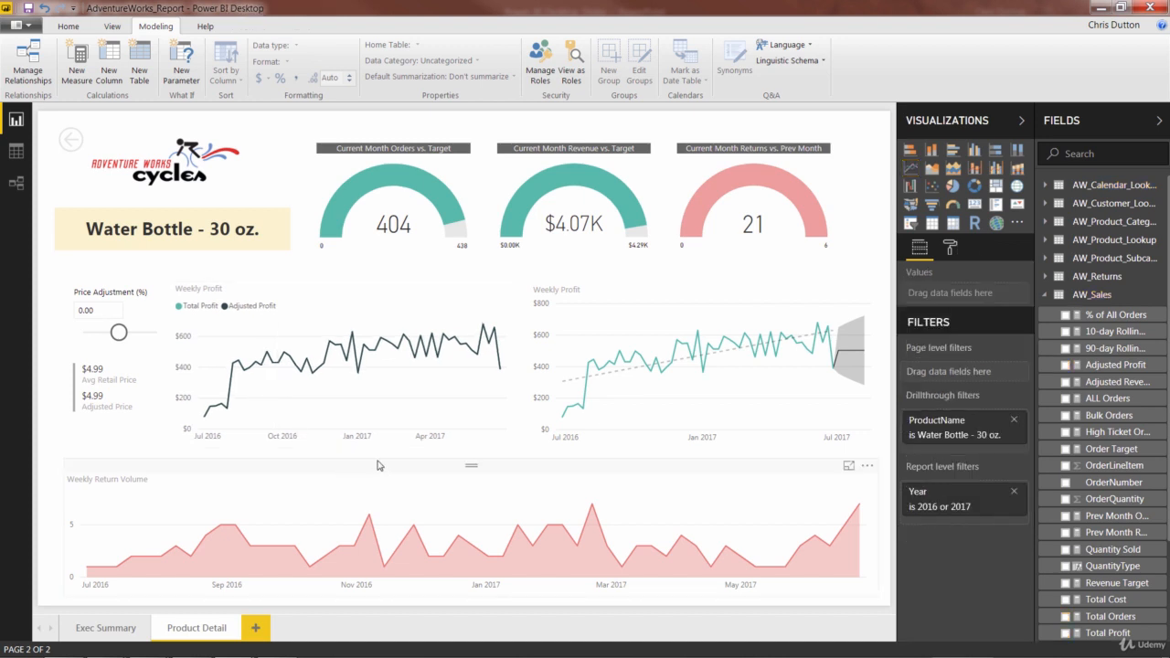